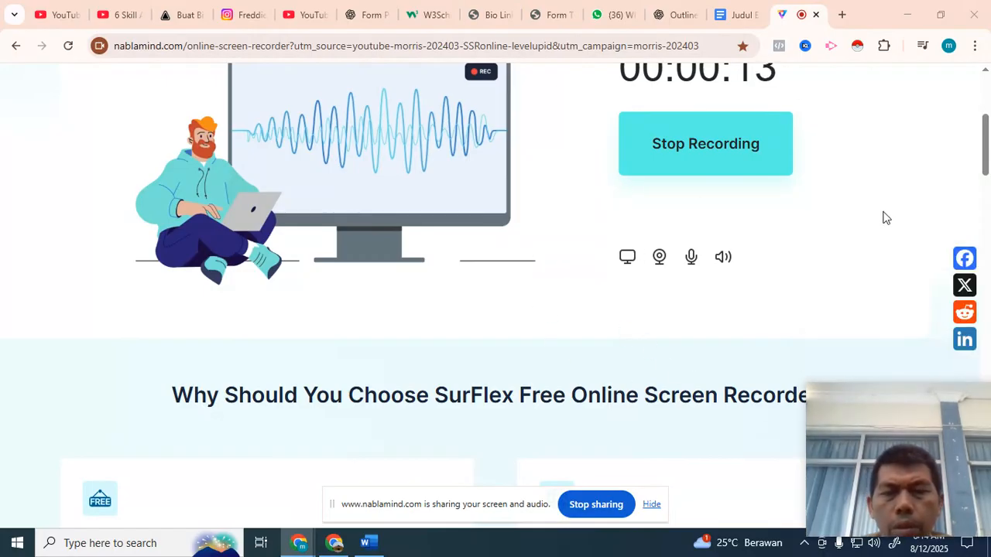
scroll(883, 217, up, 2)
drag(885, 420, 861, 413)
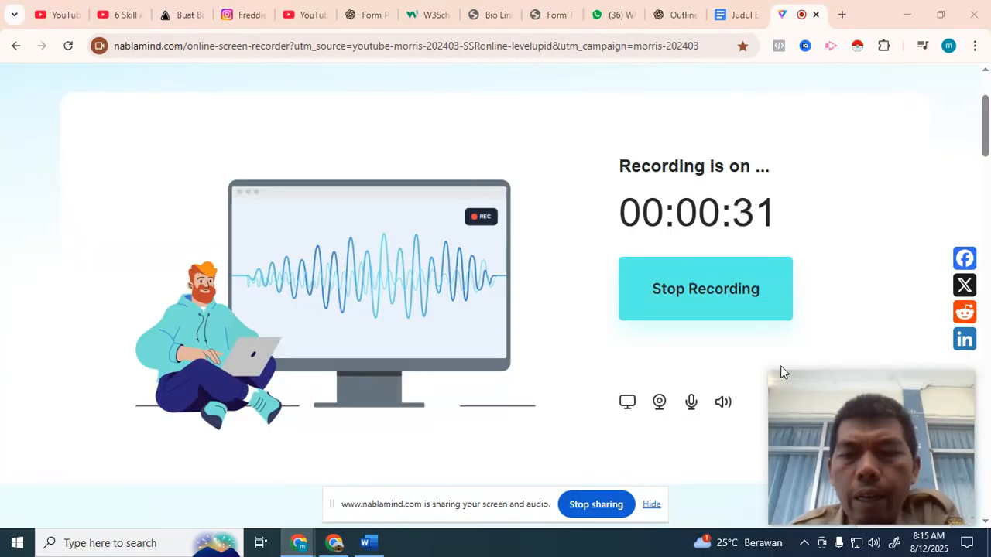
drag(794, 400, 804, 382)
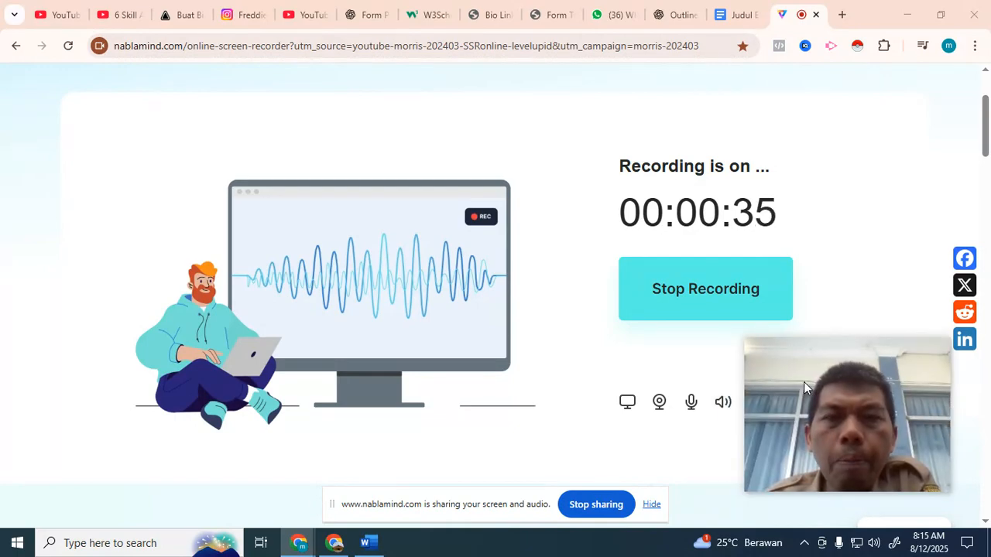
mouse_move(836, 418)
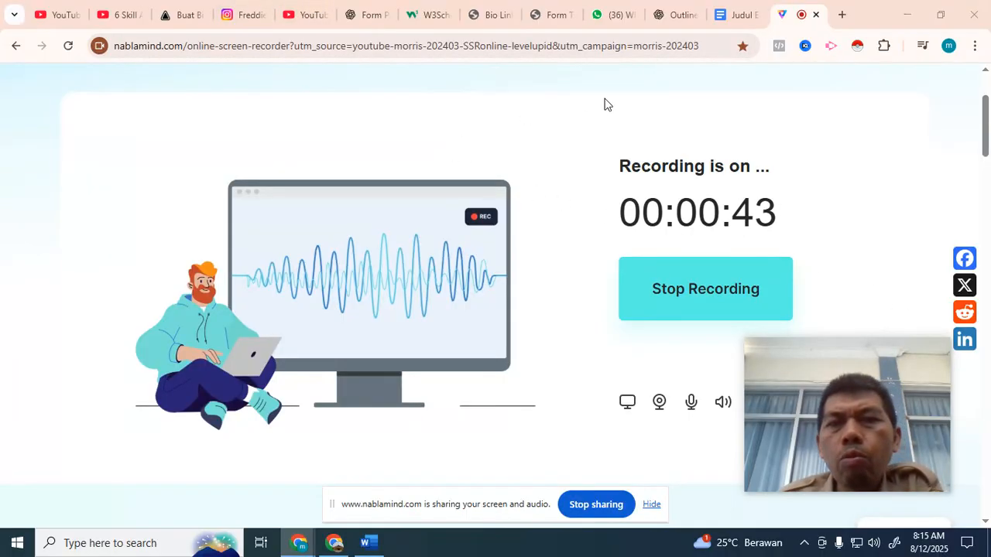
Step: Switch to the ChatGPT conversation "Outline eBook Si Dia" and go back to its first prompt
click(678, 16)
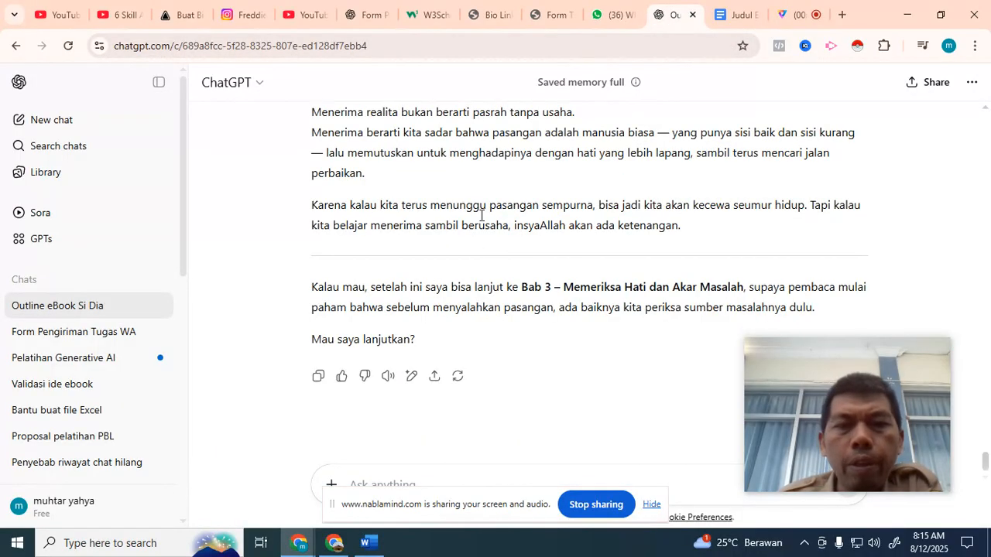
scroll(483, 233, up, 15)
scroll(482, 267, up, 14)
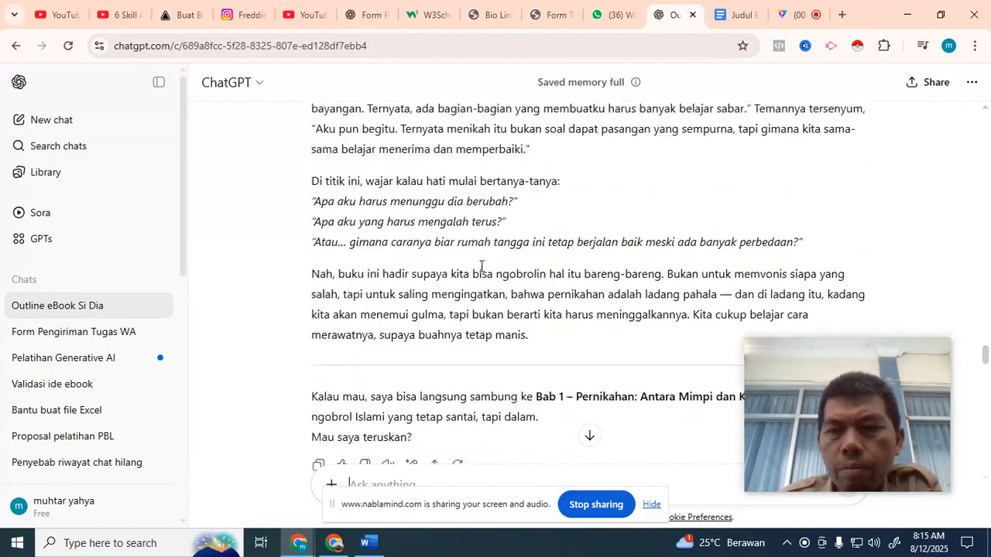
drag(986, 335, 990, 105)
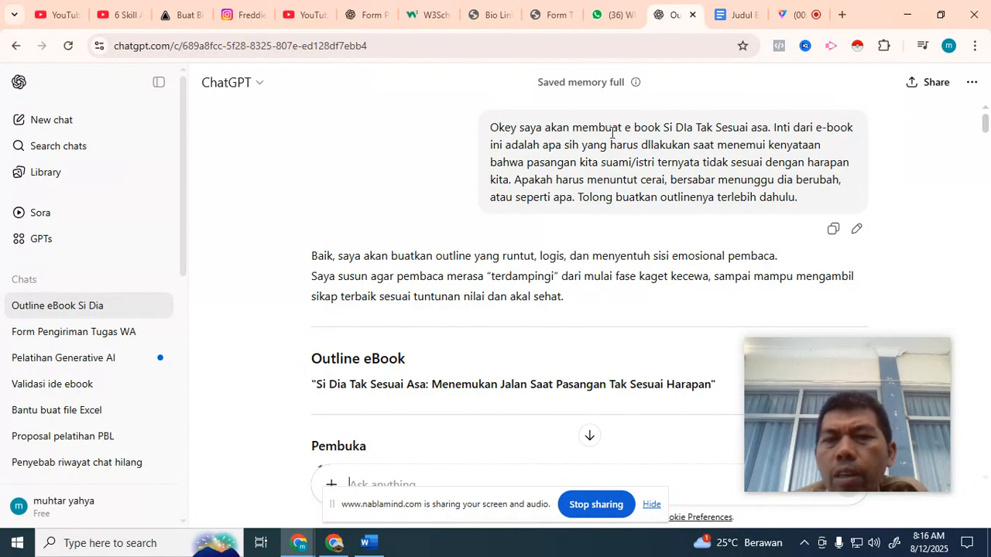
Step: Review the first prompt, highlighting the e-book title "Si DIa Tak Sesuai asa", the question about how to respond, and the outline request
drag(662, 126, 770, 130)
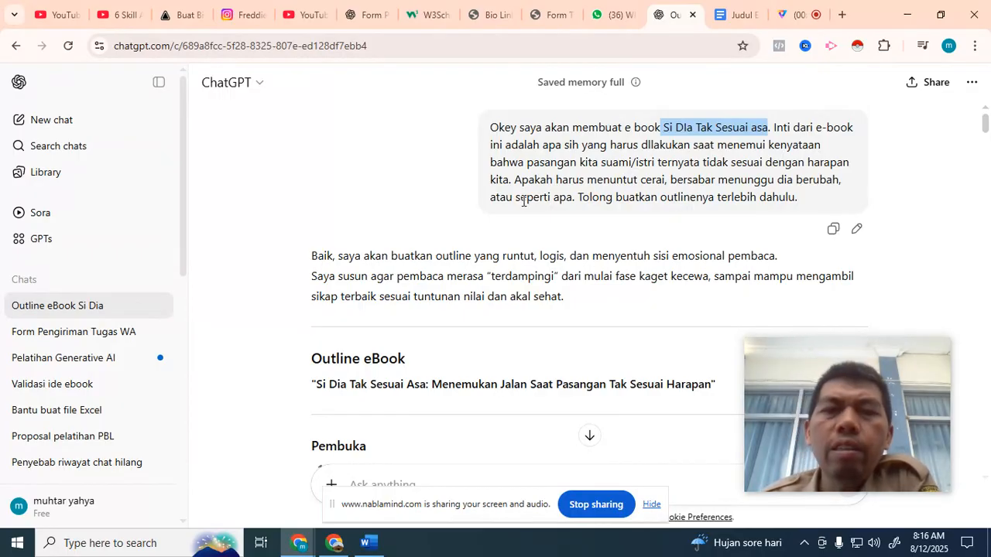
drag(514, 179, 777, 194)
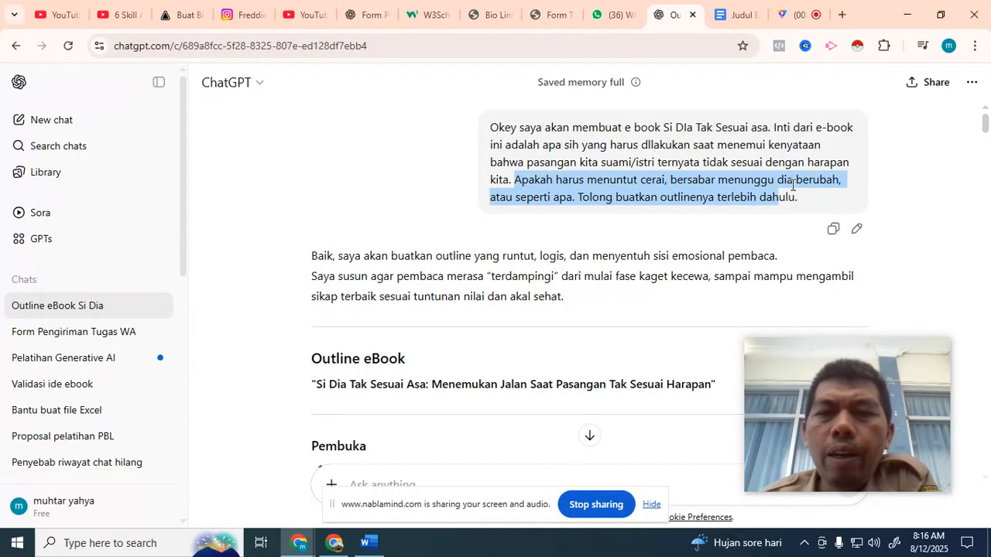
click(792, 184)
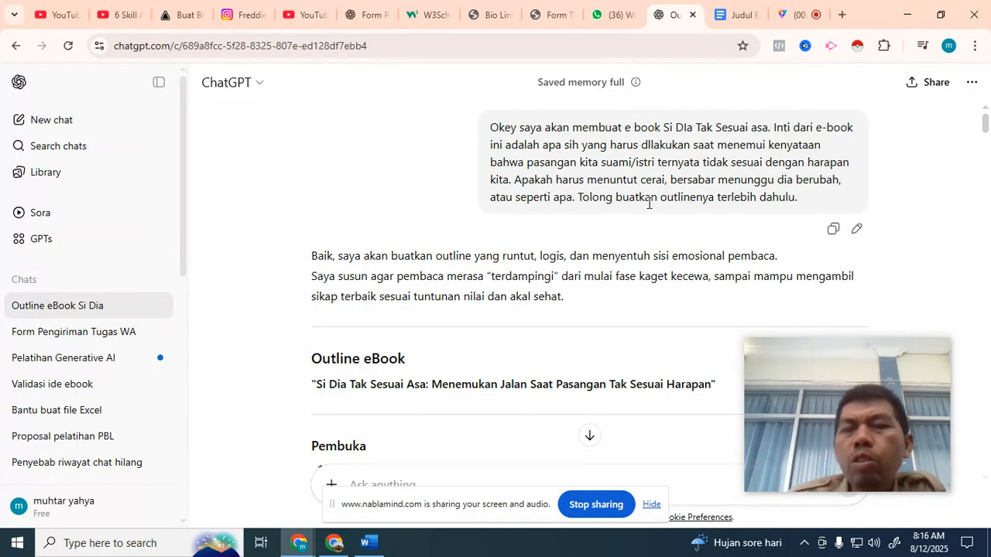
drag(576, 200, 658, 130)
click(685, 198)
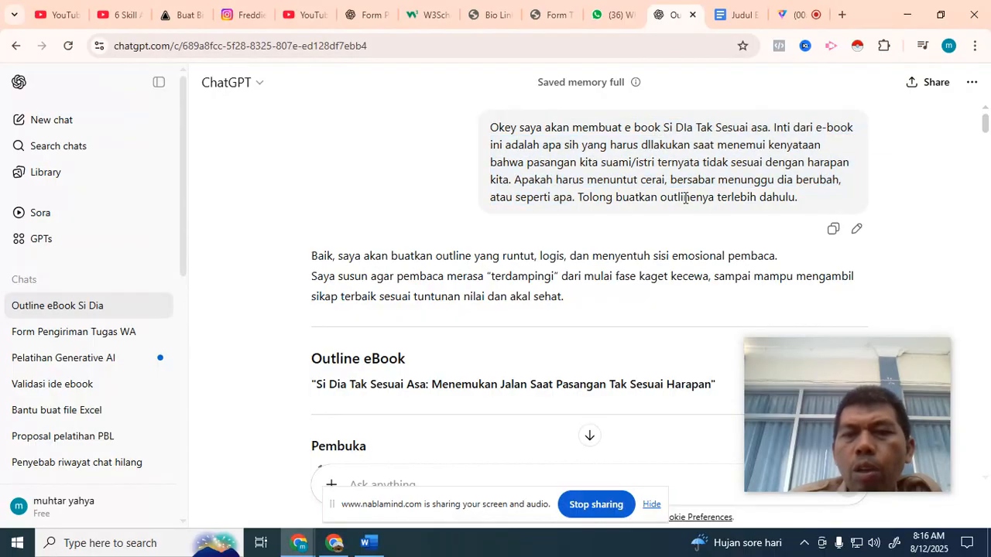
drag(581, 200, 787, 196)
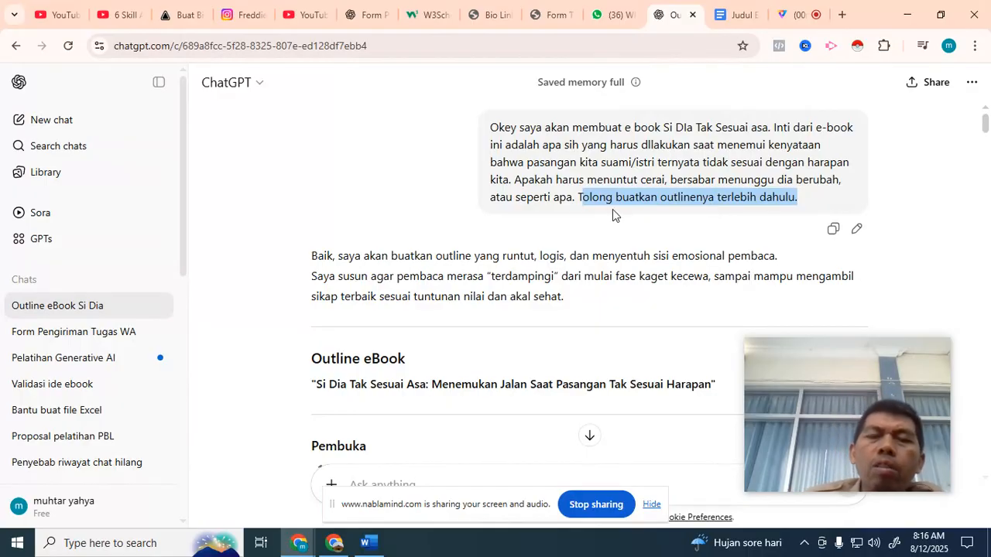
click(587, 299)
Step: Read the generated e-book outline from its title and Pembuka section through Bab 1 and Bab 2
scroll(434, 265, down, 2)
scroll(402, 212, up, 1)
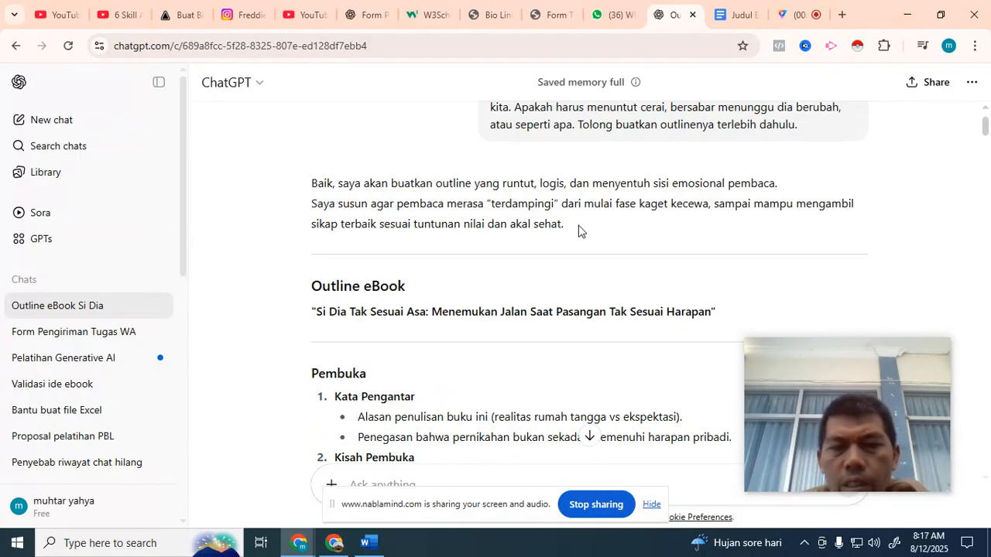
scroll(643, 261, up, 1)
scroll(607, 259, down, 1)
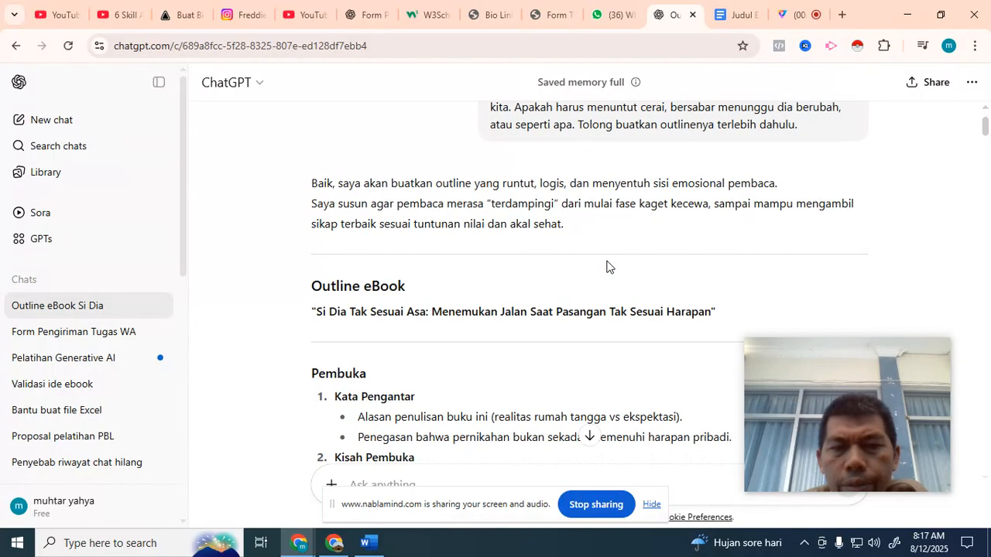
scroll(553, 268, down, 1)
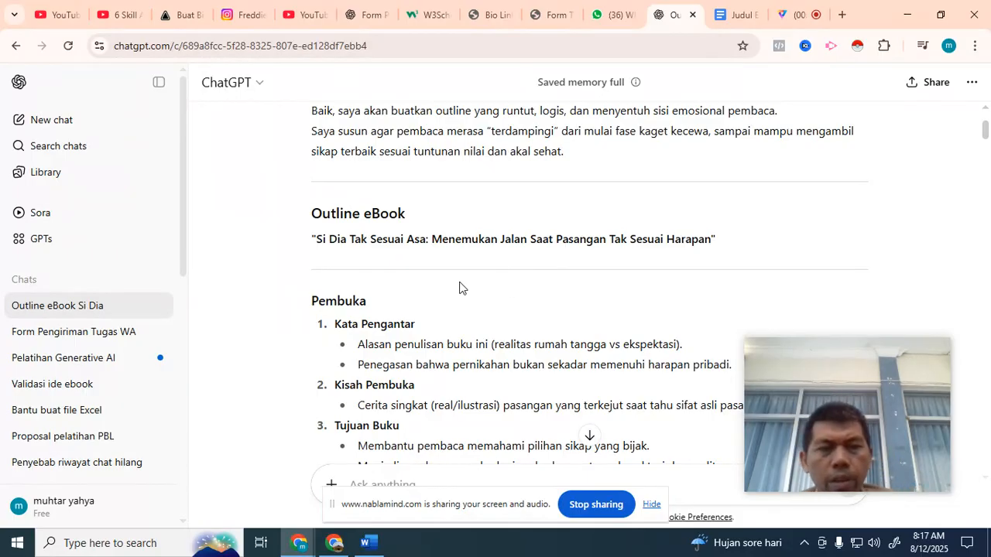
scroll(511, 291, down, 1)
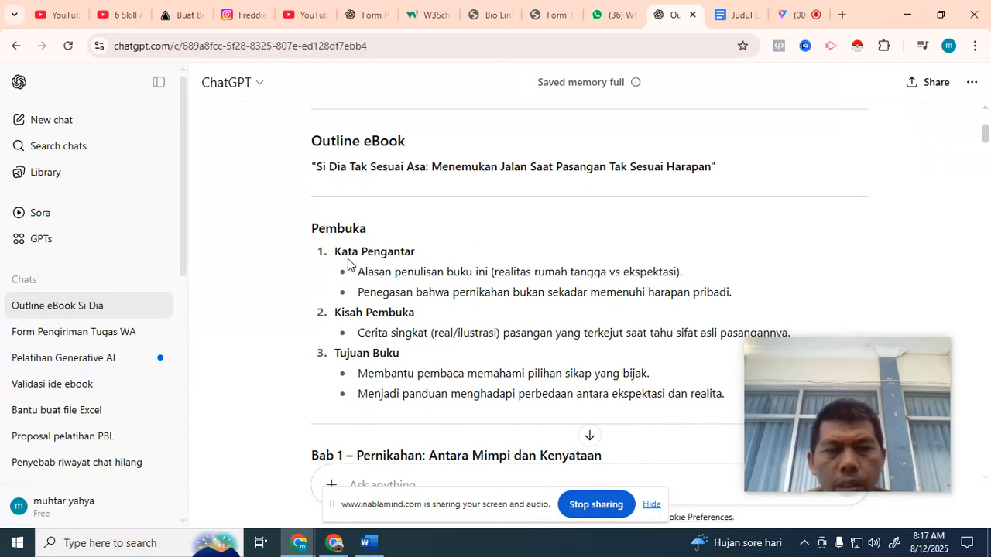
scroll(428, 268, down, 2)
scroll(428, 260, up, 1)
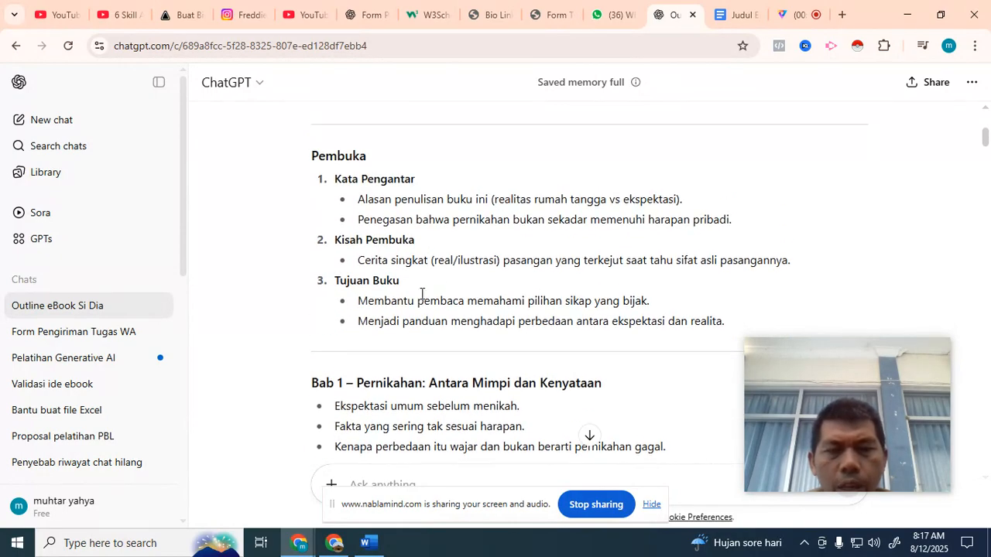
scroll(438, 292, down, 1)
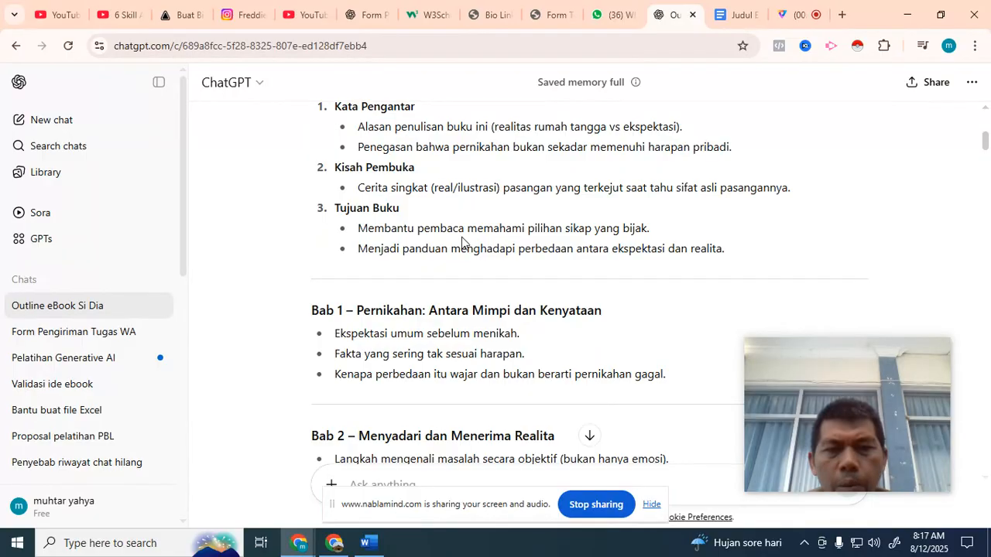
scroll(531, 281, down, 1)
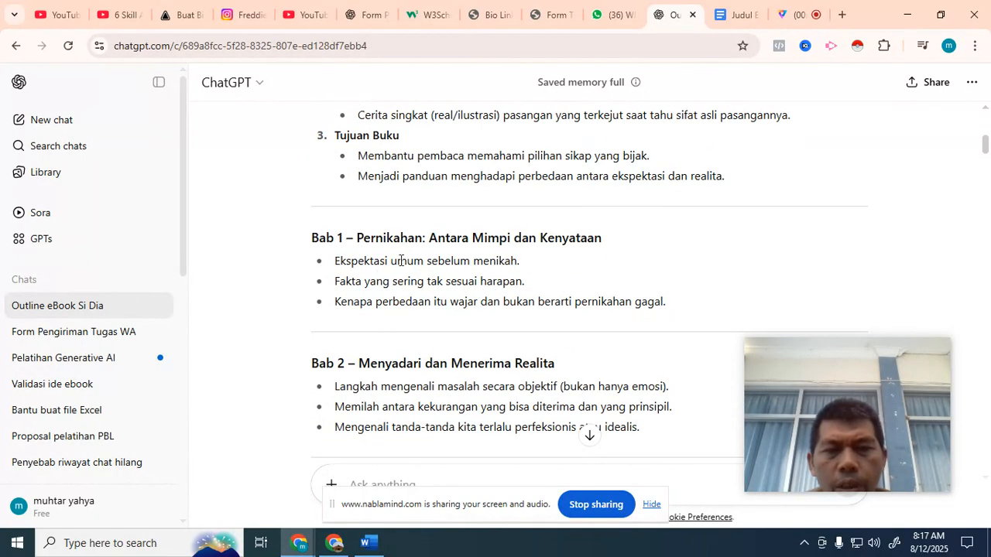
scroll(475, 258, down, 1)
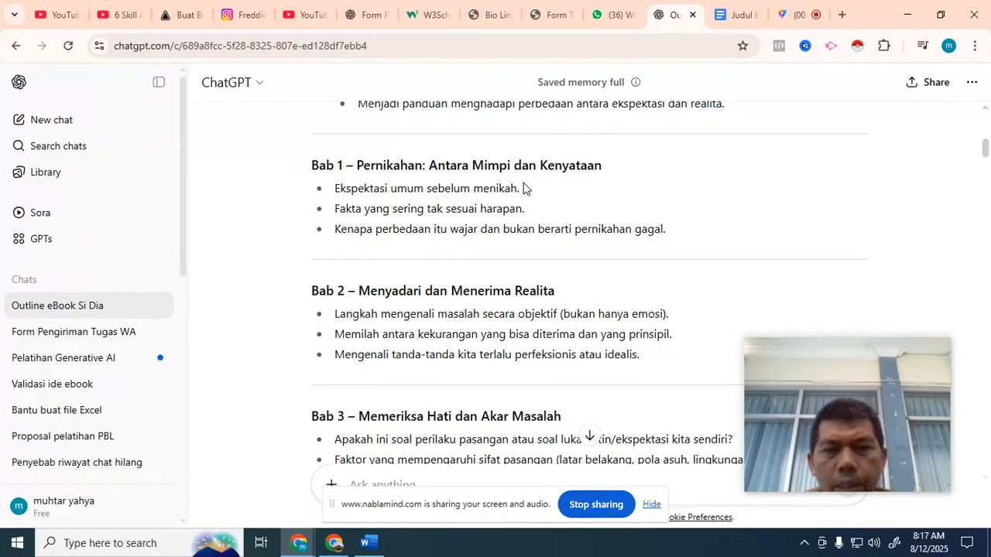
Step: Skim the rest of the outline through Bab 5, Bab 6 and Penutup to the prompt that follows
scroll(461, 288, down, 7)
scroll(461, 289, down, 1)
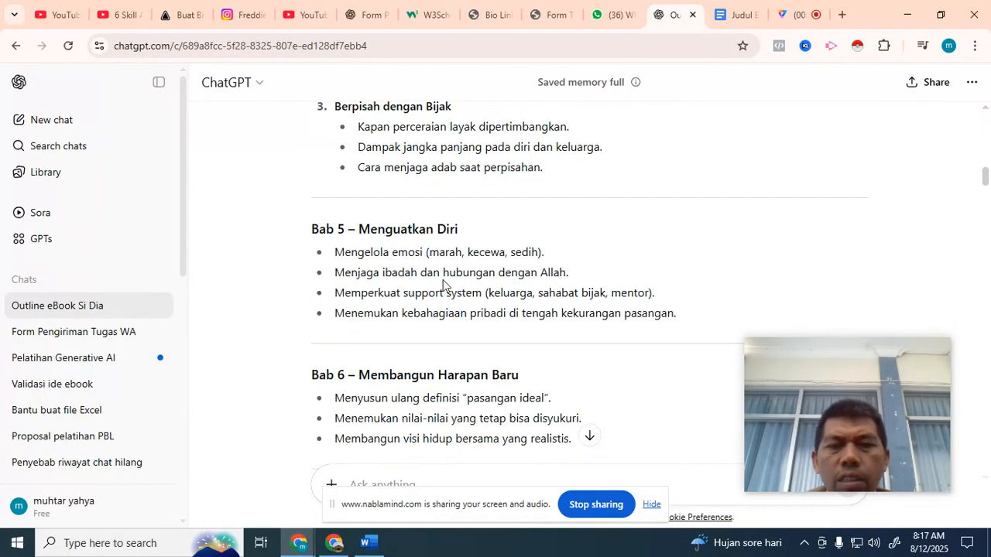
scroll(457, 286, down, 1)
scroll(502, 271, down, 2)
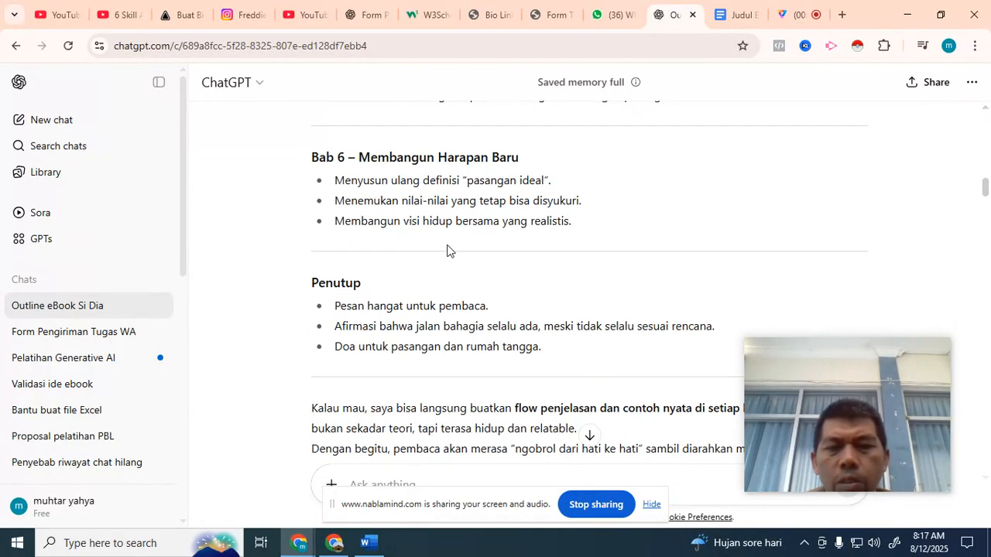
scroll(474, 248, down, 5)
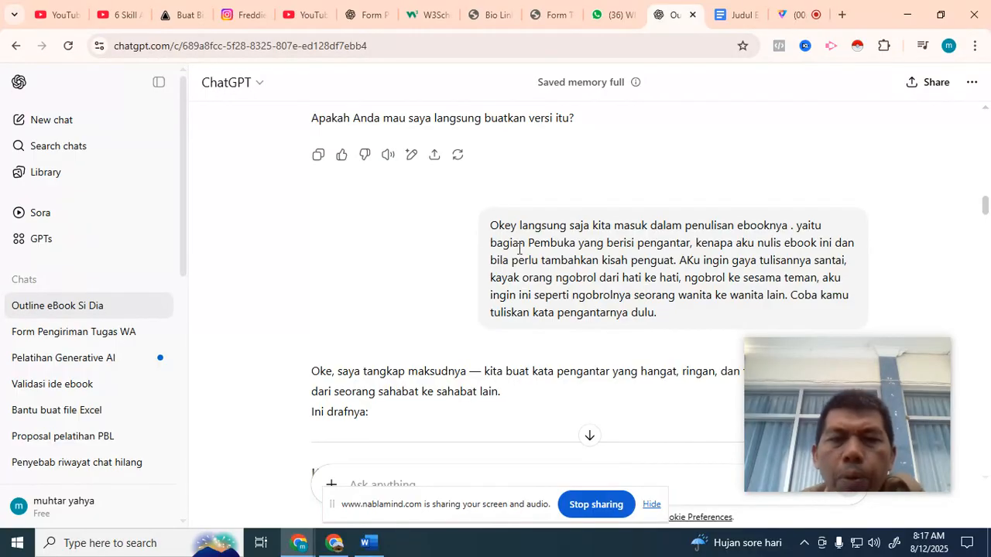
Step: Go back over the outline's chapters from Bab 3 to Bab 6 and examine their subtopics
scroll(535, 269, up, 6)
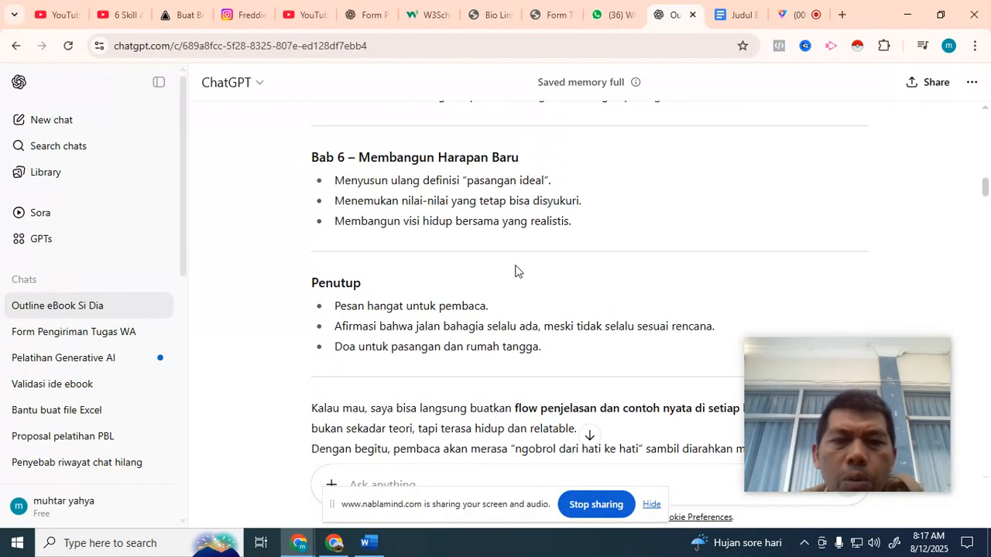
scroll(511, 284, up, 2)
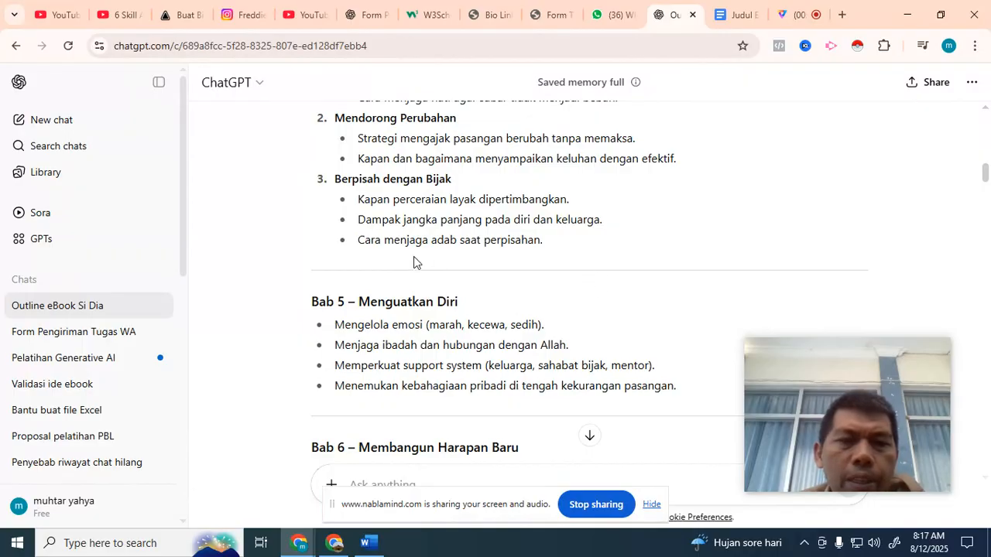
scroll(487, 308, up, 1)
scroll(506, 305, up, 3)
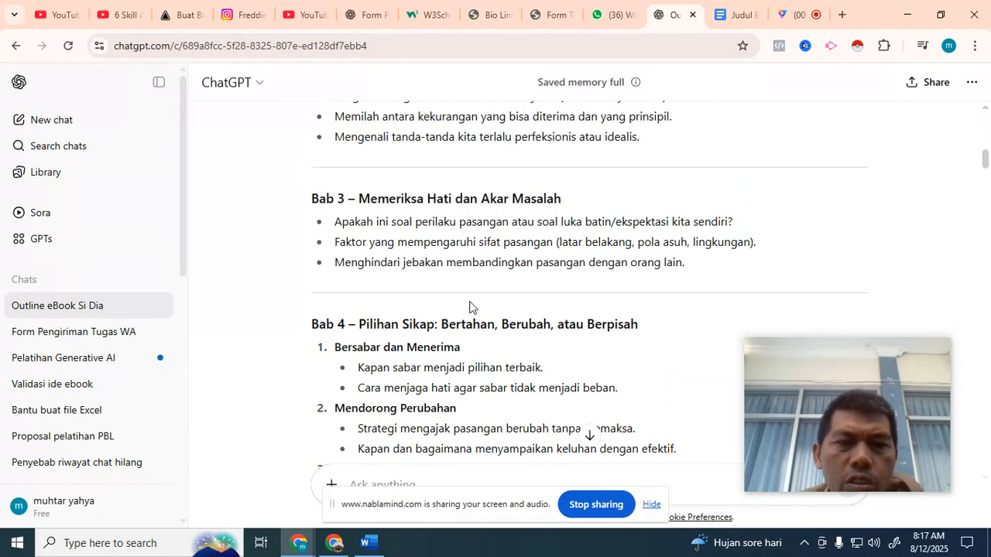
scroll(470, 304, down, 1)
scroll(464, 303, down, 1)
scroll(456, 303, down, 2)
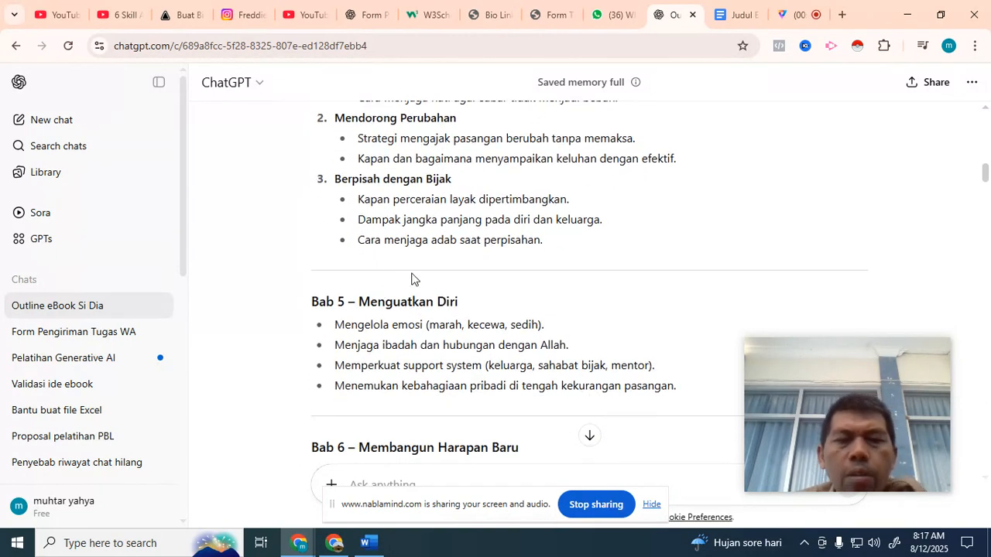
scroll(517, 281, down, 3)
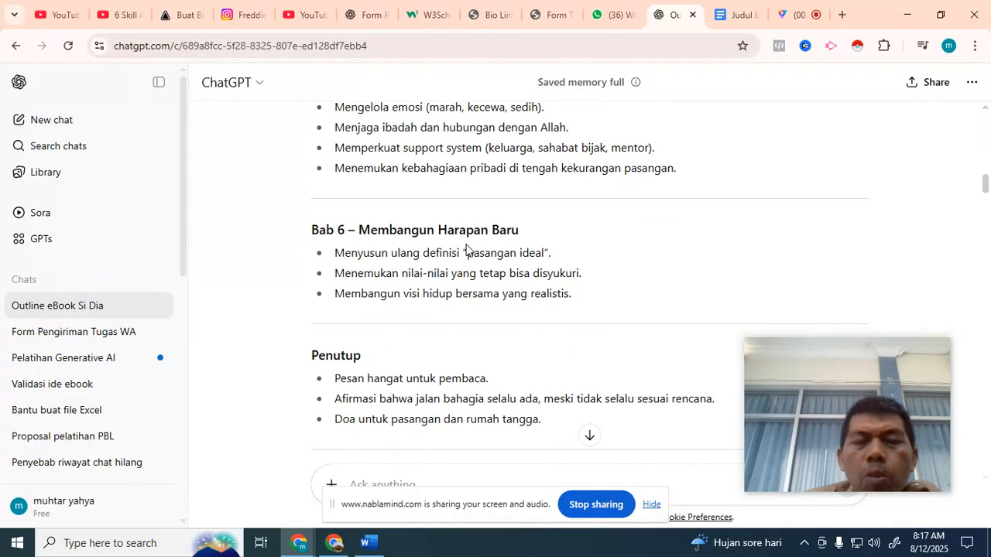
scroll(471, 272, up, 2)
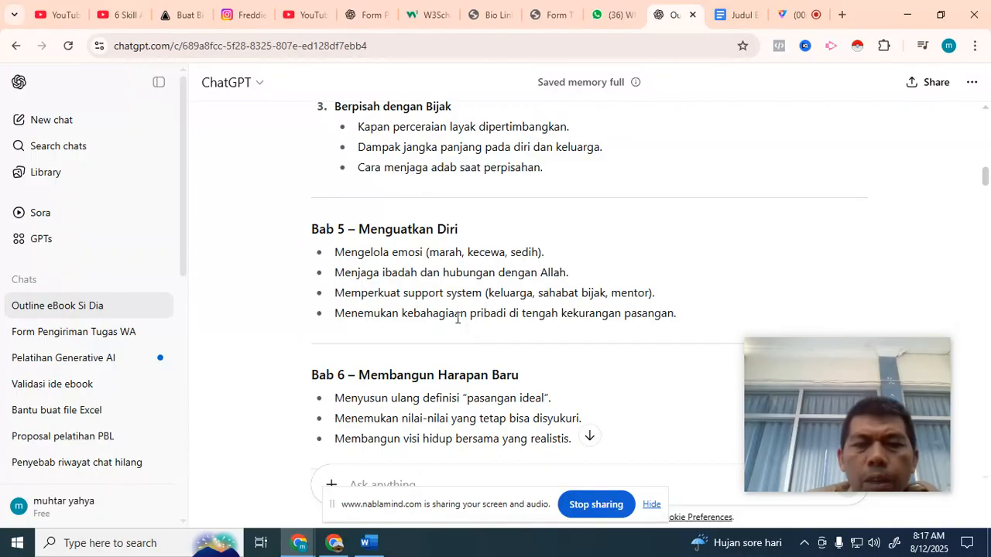
scroll(430, 329, down, 2)
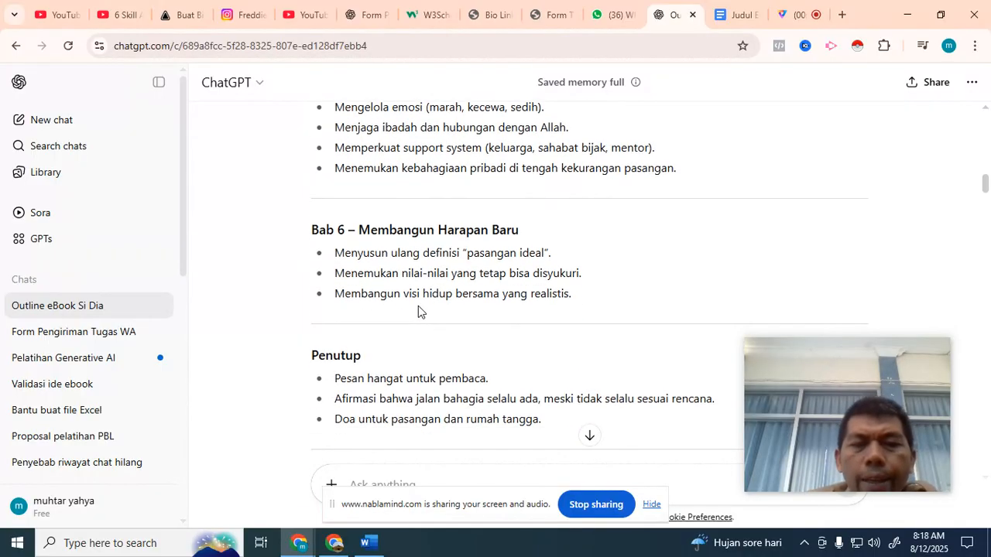
Step: Review the second prompt asking for the Pembuka section, highlighting its writing-style instructions from "AKu ingin gaya tulisannya santai" to the end
scroll(415, 312, down, 3)
scroll(596, 285, down, 3)
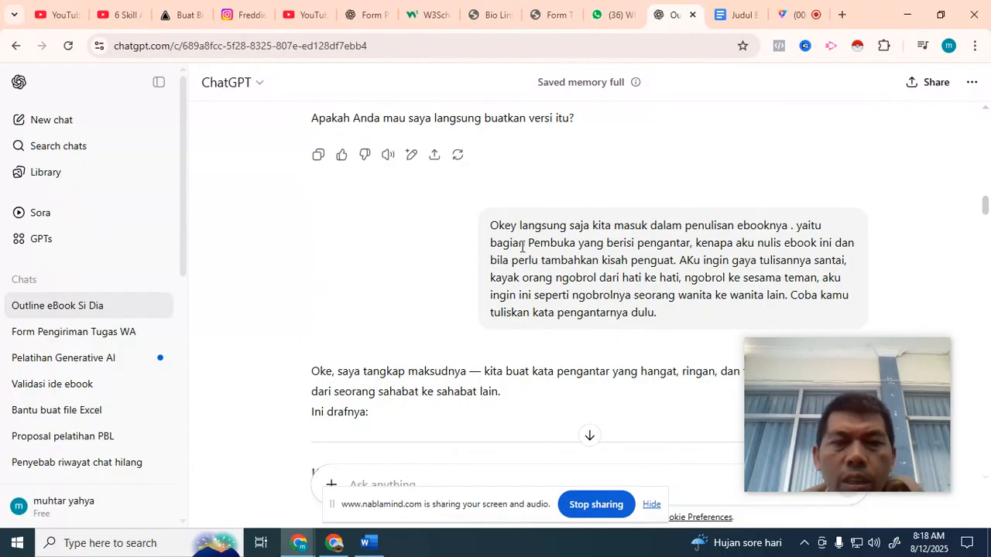
scroll(614, 279, up, 2)
scroll(614, 284, down, 2)
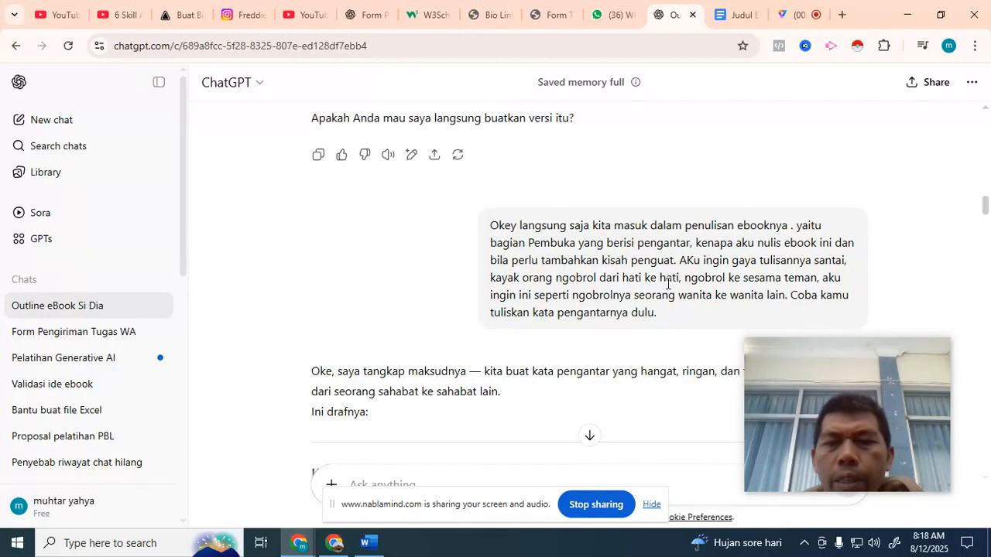
scroll(667, 284, down, 1)
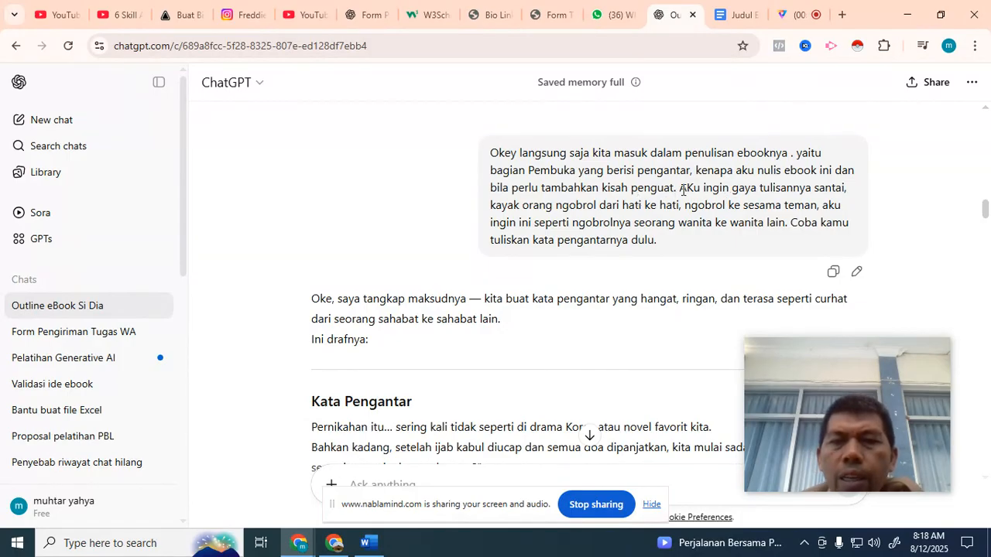
drag(682, 189, 695, 246)
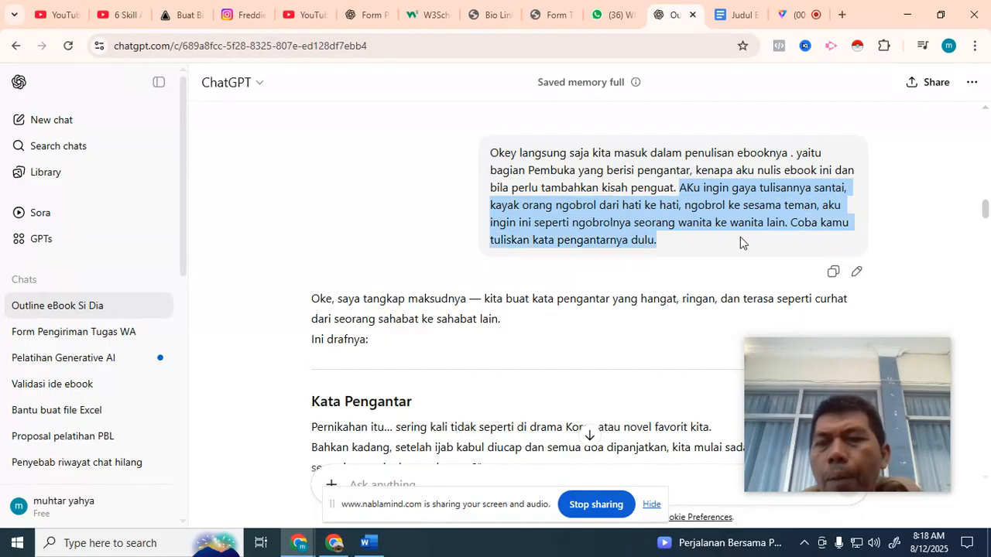
click(740, 237)
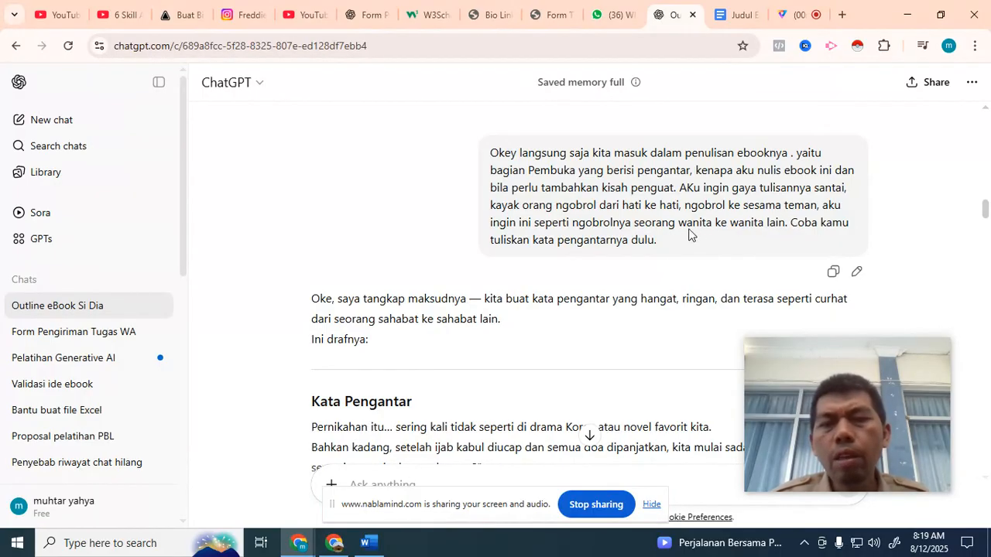
Step: Read the first Kata Pengantar draft from its opening to the closing offer of a kisah pembuka
scroll(688, 232, down, 1)
scroll(494, 276, down, 1)
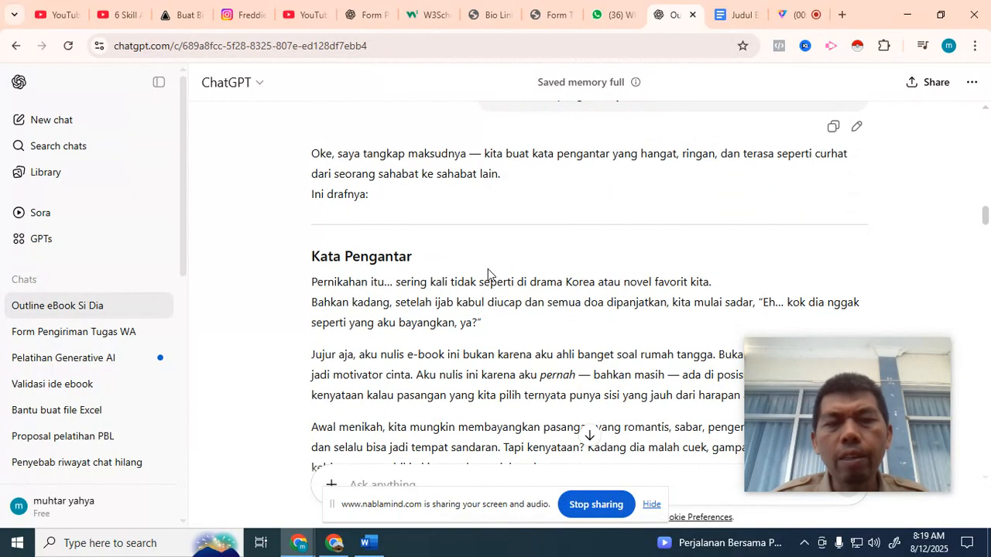
scroll(453, 237, down, 1)
scroll(474, 241, down, 2)
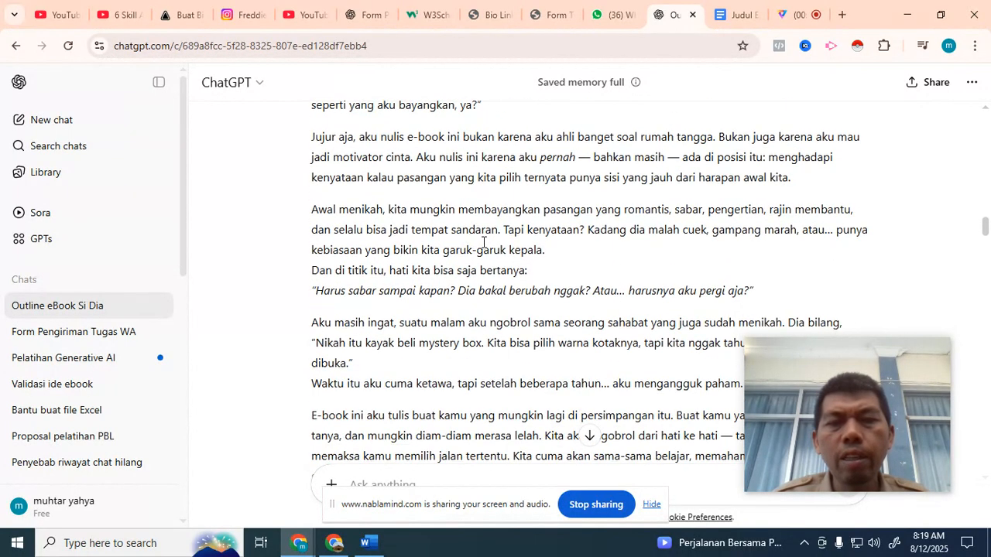
scroll(484, 243, up, 1)
scroll(426, 232, up, 1)
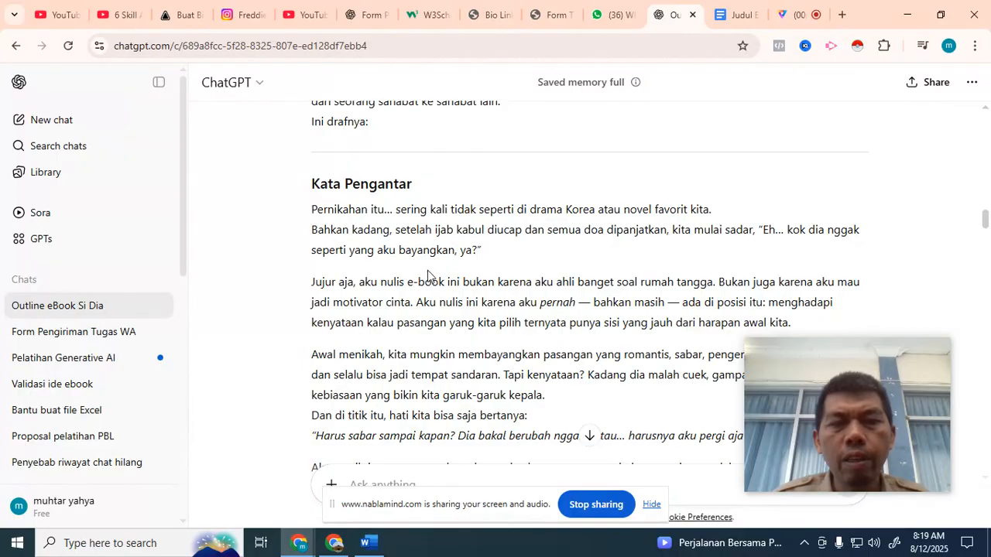
scroll(491, 301, down, 1)
scroll(490, 301, down, 2)
scroll(491, 299, down, 6)
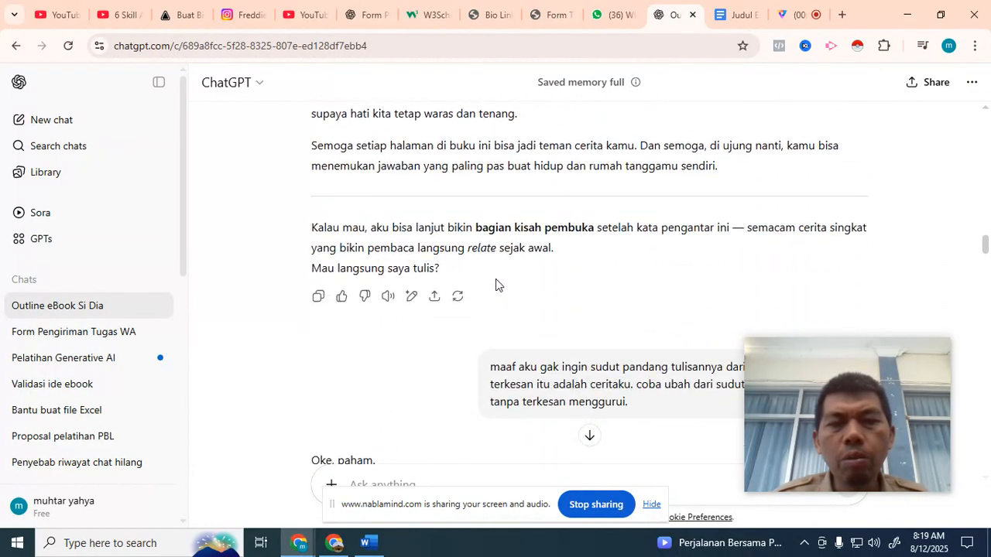
Step: Go back over the first Kata Pengantar draft and highlight its first-person phrase "aku pernah — bahkan masih"
scroll(586, 270, down, 1)
scroll(586, 270, down, 1)
scroll(572, 270, up, 2)
scroll(571, 270, down, 5)
scroll(554, 268, up, 2)
scroll(542, 255, down, 3)
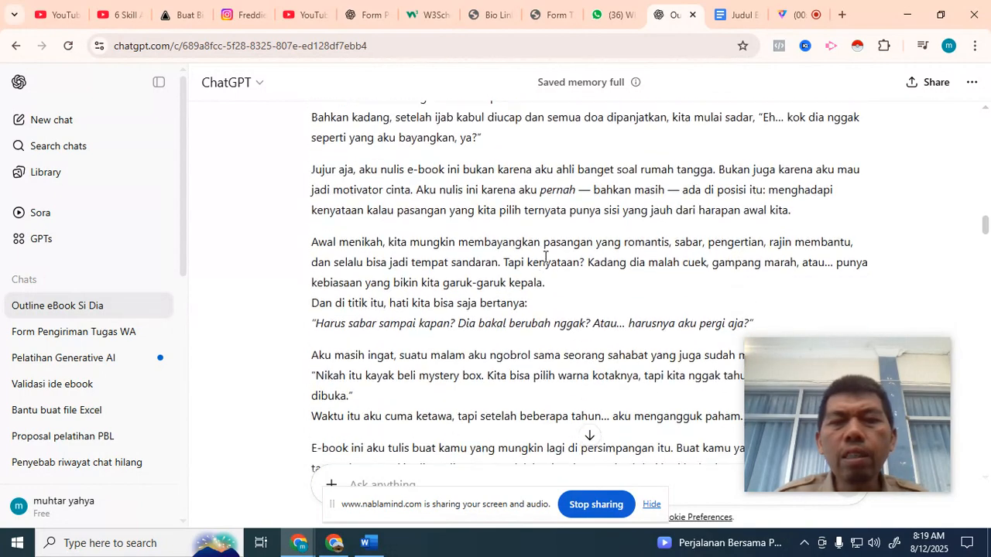
scroll(537, 225, up, 1)
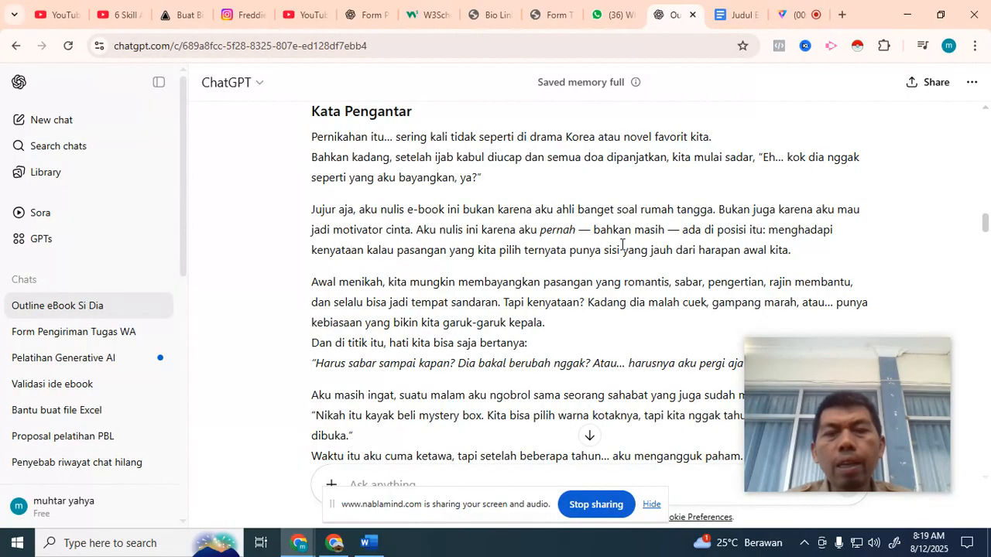
drag(417, 230, 670, 229)
click(545, 245)
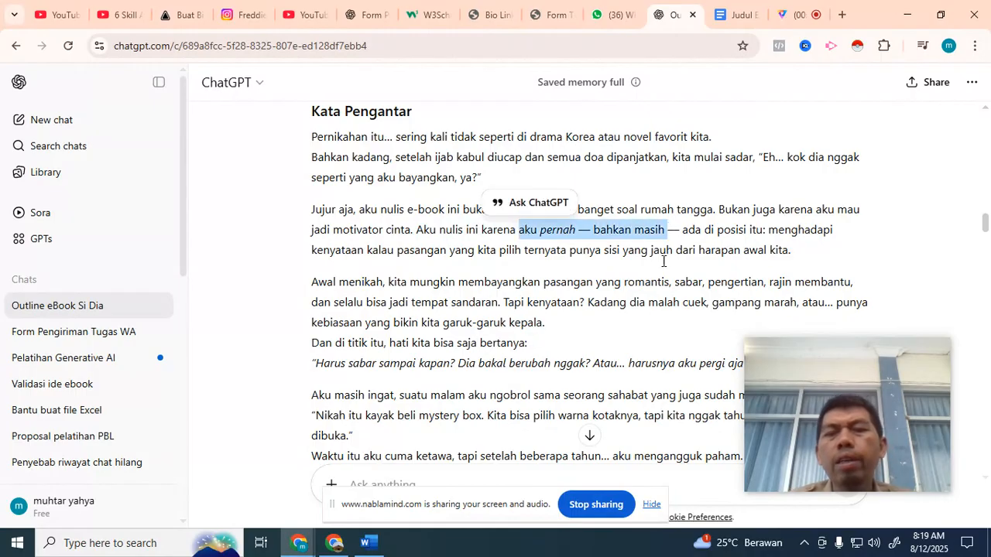
Step: Review the follow-up prompt asking to change the point of view from "aku" without sounding preachy
scroll(647, 290, down, 1)
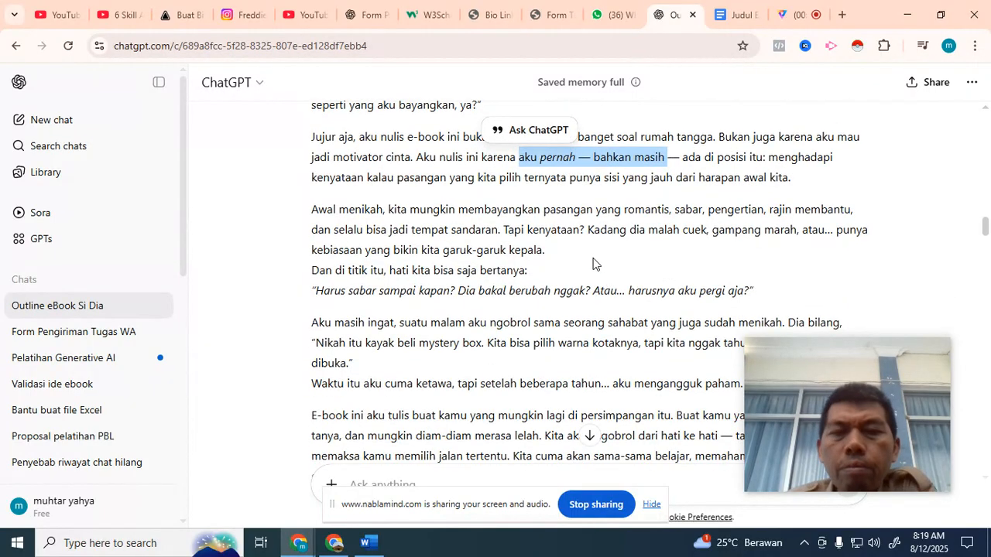
scroll(595, 263, down, 1)
scroll(504, 240, up, 1)
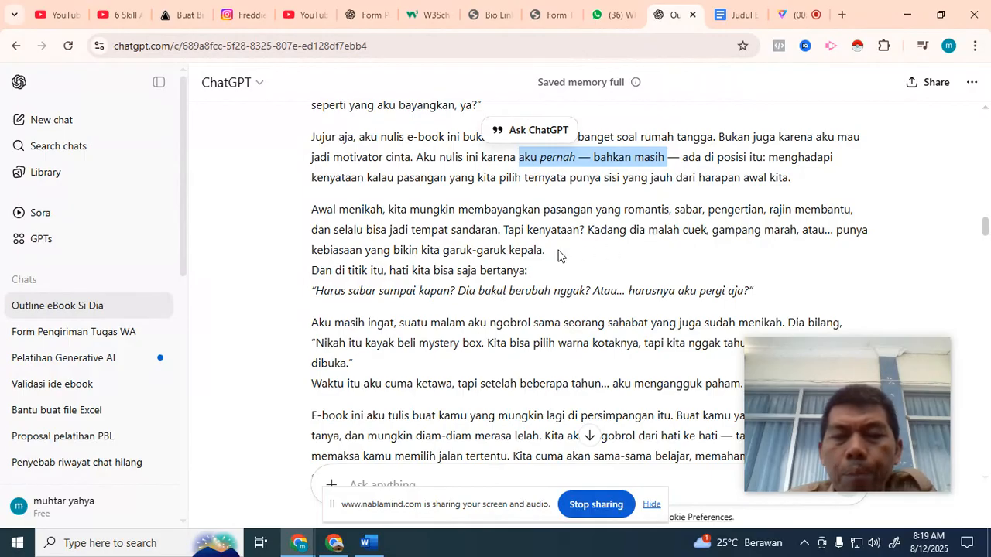
scroll(582, 255, down, 3)
scroll(576, 256, down, 4)
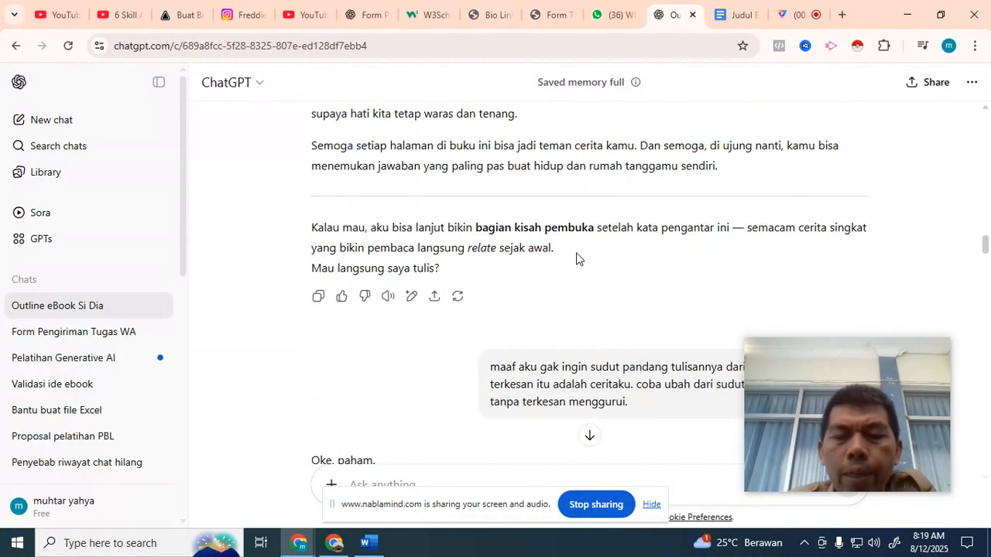
scroll(576, 256, up, 1)
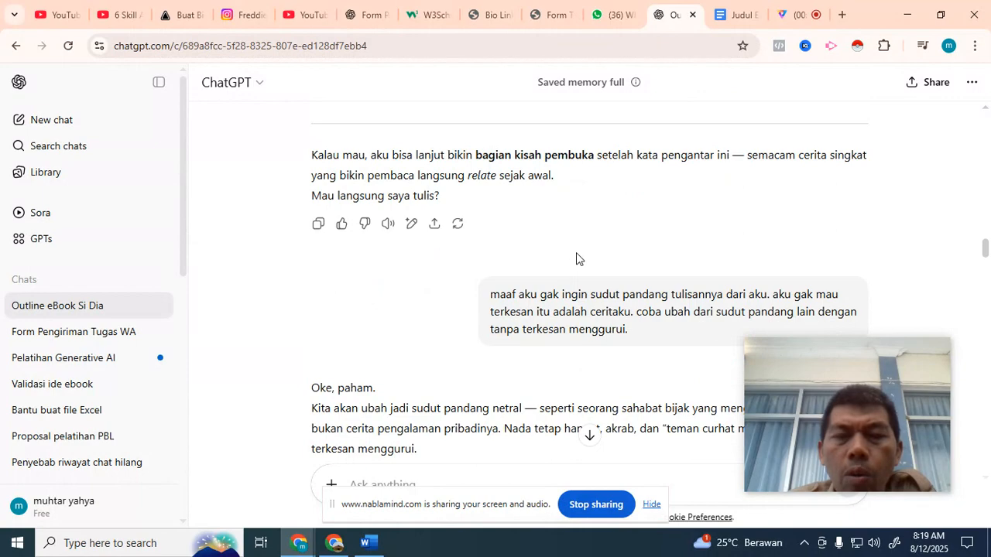
scroll(576, 253, up, 1)
scroll(576, 253, down, 2)
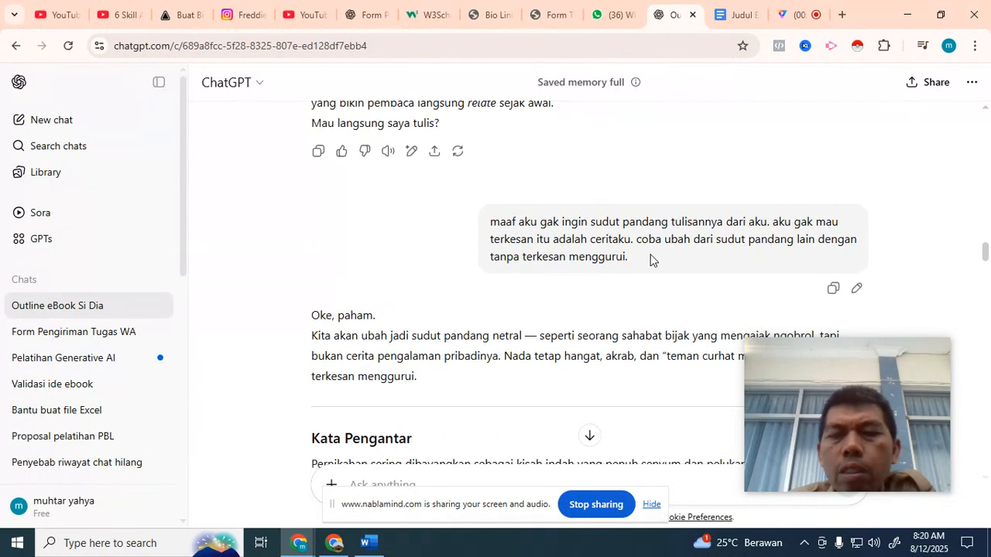
scroll(645, 262, up, 1)
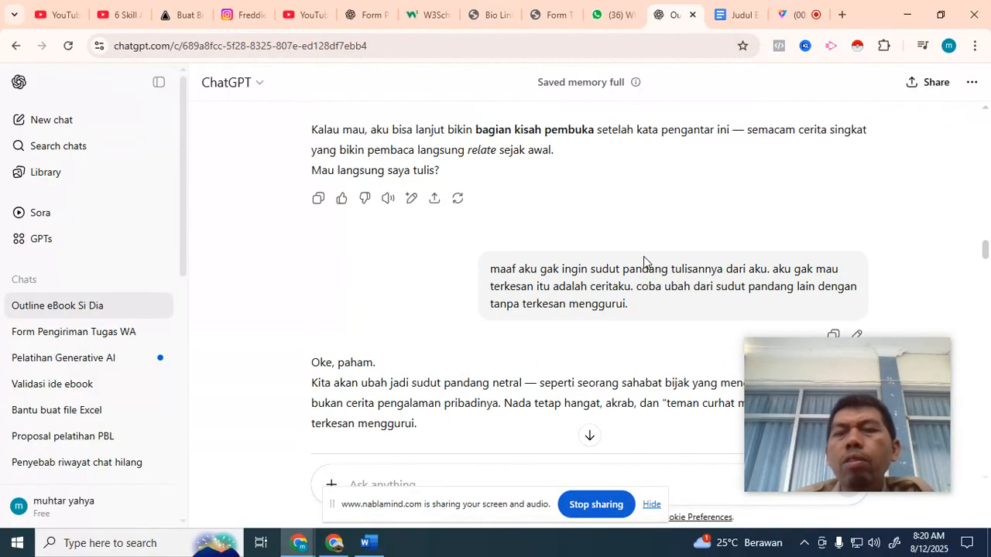
scroll(652, 257, down, 1)
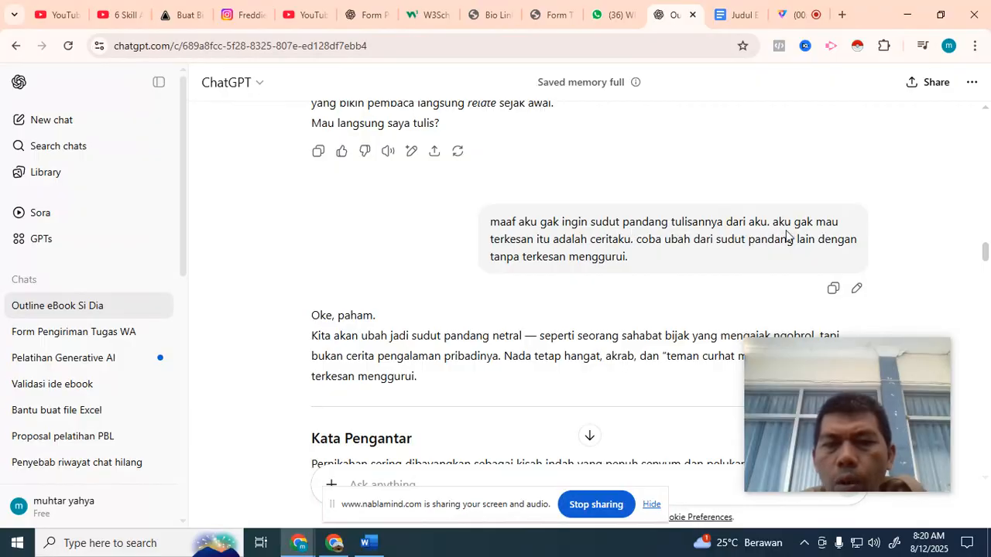
Step: Examine the rewritten neutral-viewpoint Kata Pengantar, through to the prompt asking for a more relaxed, less formal style
scroll(638, 260, down, 1)
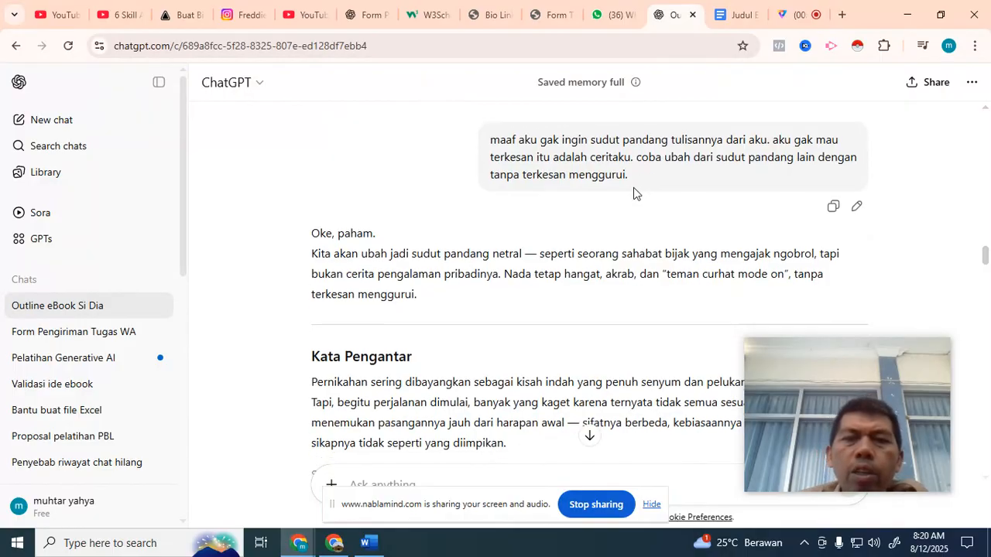
scroll(634, 190, down, 1)
scroll(567, 205, down, 2)
scroll(581, 225, up, 3)
scroll(595, 237, down, 4)
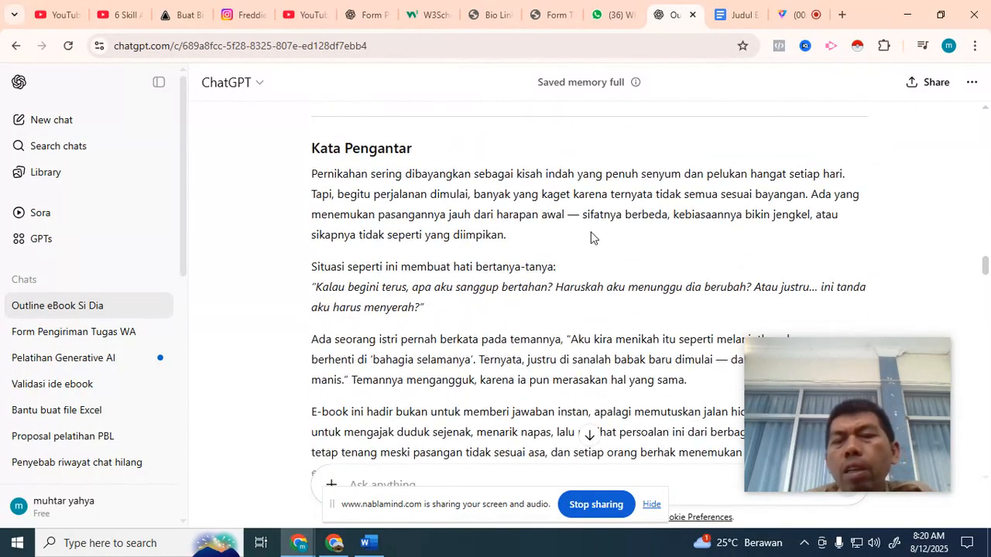
scroll(542, 219, down, 4)
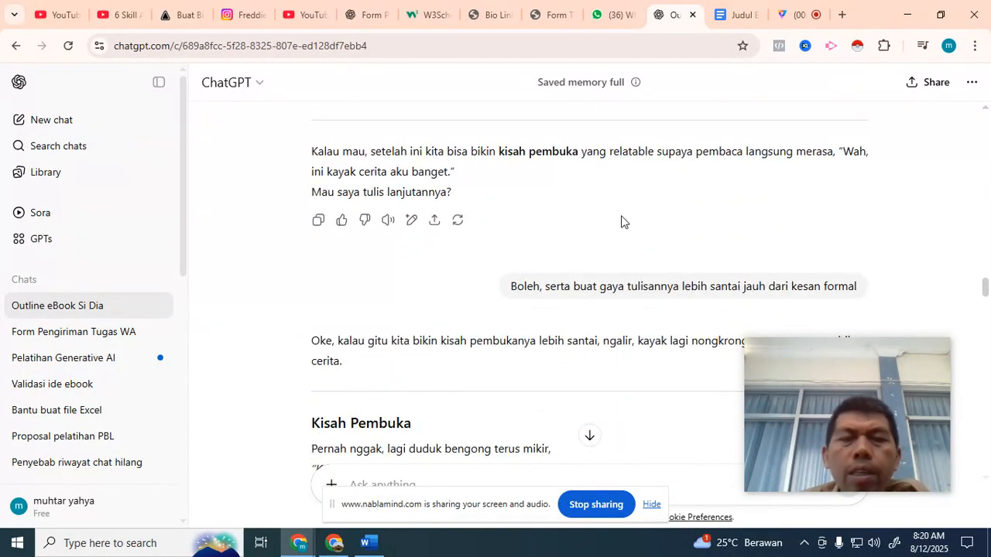
scroll(619, 219, up, 1)
scroll(612, 219, up, 4)
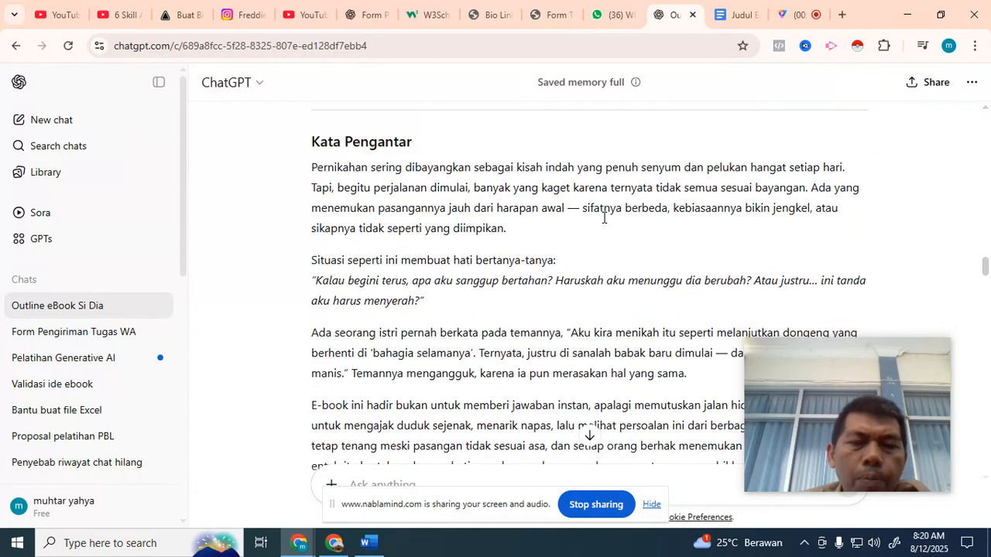
scroll(580, 221, down, 3)
scroll(559, 216, down, 1)
scroll(559, 216, up, 3)
scroll(559, 216, down, 5)
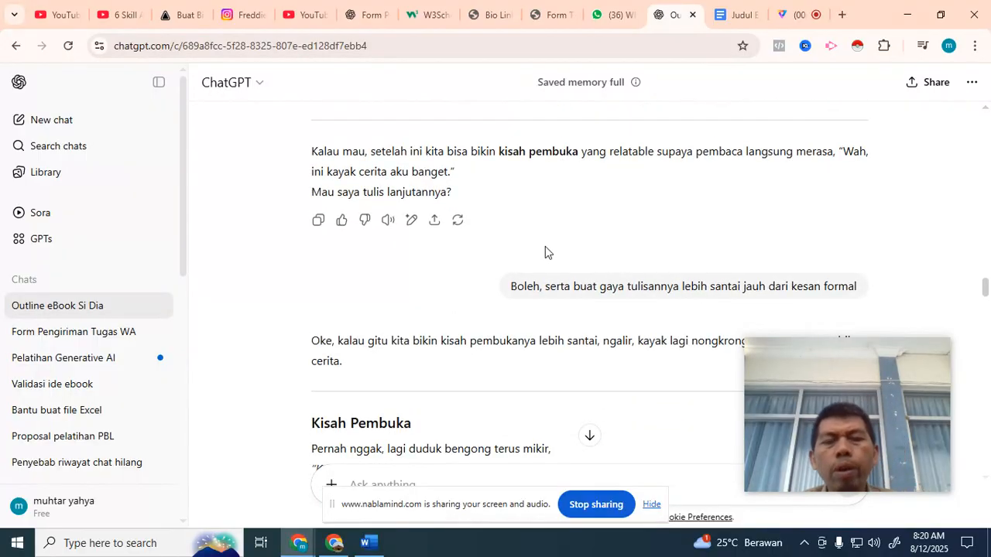
Step: Skim the Kisah Pembuka drafts and highlight the whole Islamic version, from its last paragraph up to its heading
scroll(545, 250, down, 8)
scroll(520, 231, down, 6)
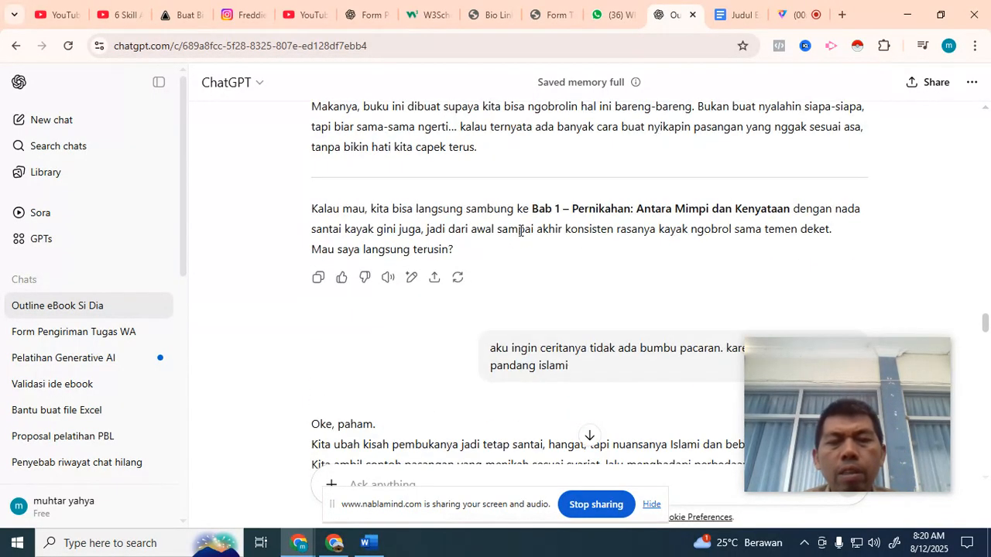
scroll(520, 232, down, 6)
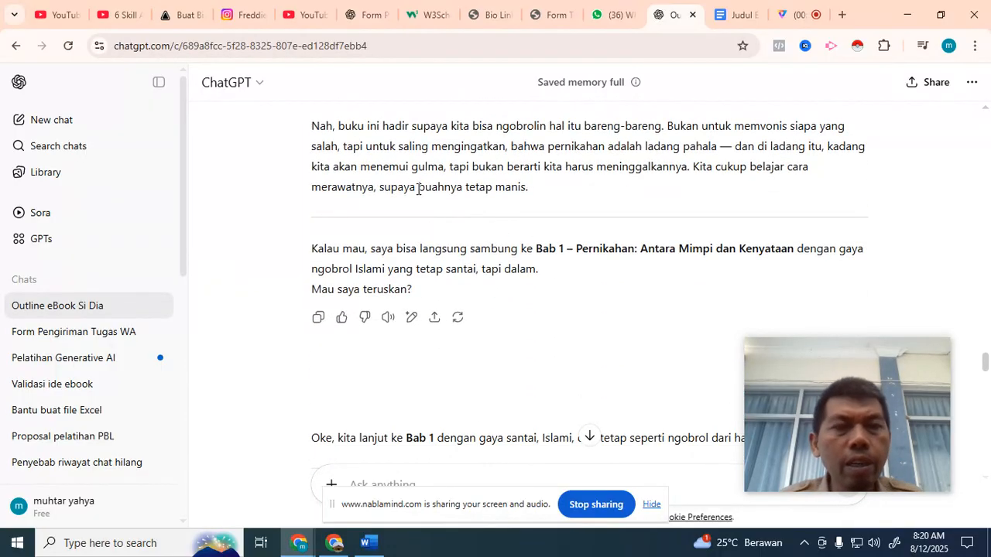
scroll(575, 203, up, 1)
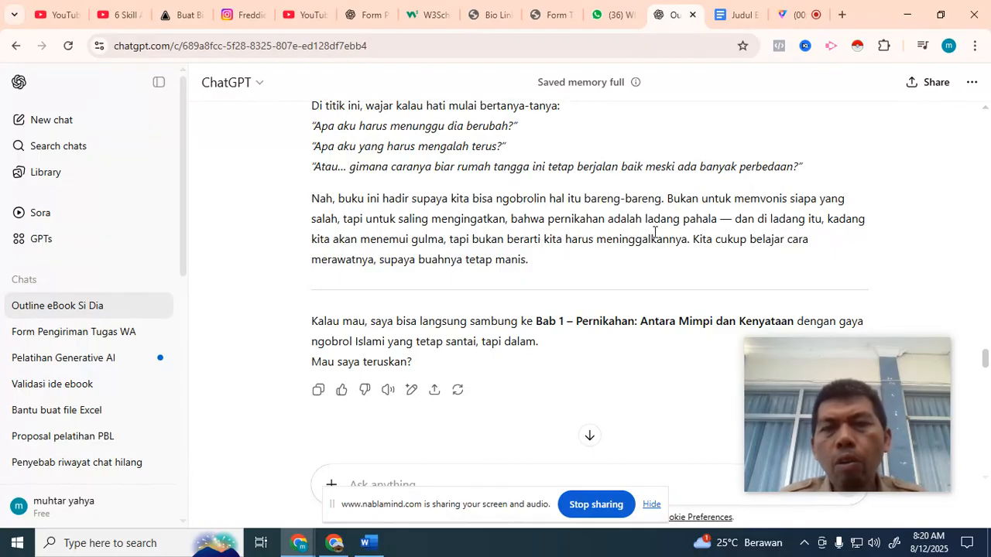
drag(546, 252, 291, 156)
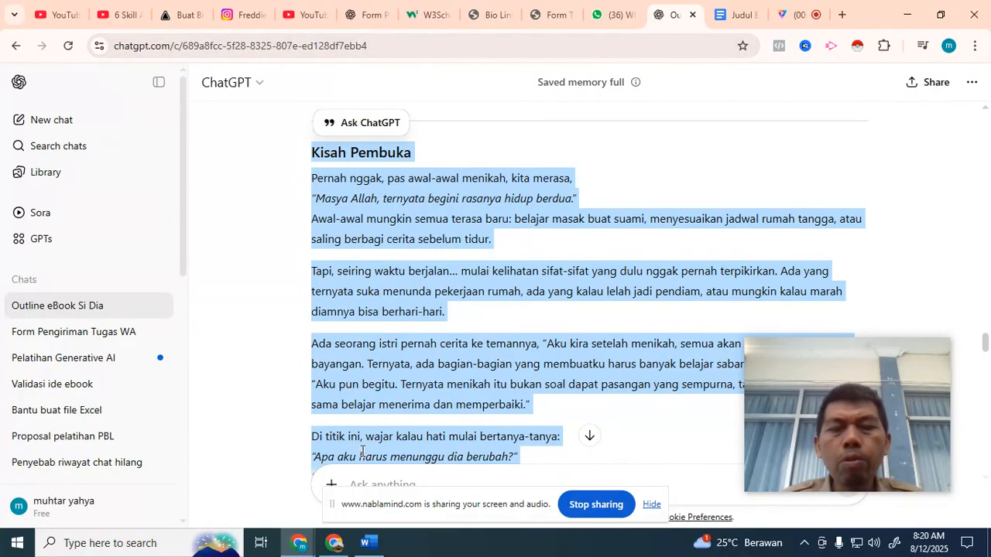
Step: Switch to the Word document "Si Dia Tak Sesuai Asa" and review its title and Kisah Pembuka text from start to end
click(375, 548)
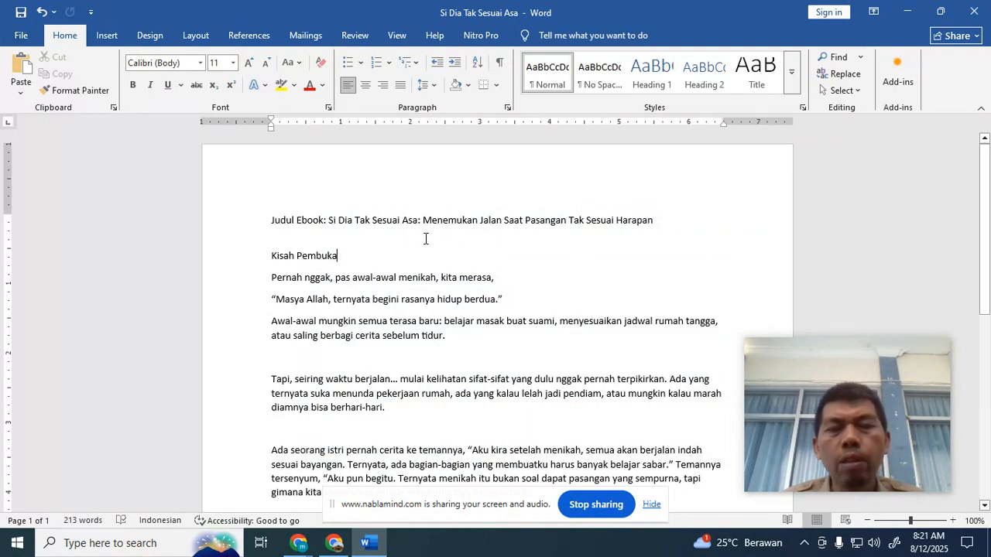
scroll(394, 235, down, 1)
scroll(398, 232, down, 1)
scroll(408, 227, up, 1)
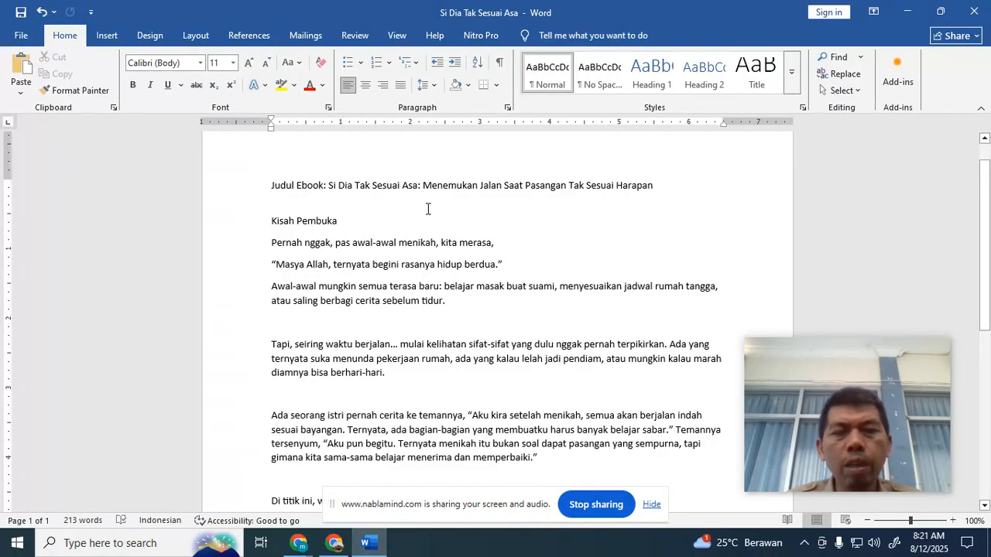
scroll(480, 379, down, 7)
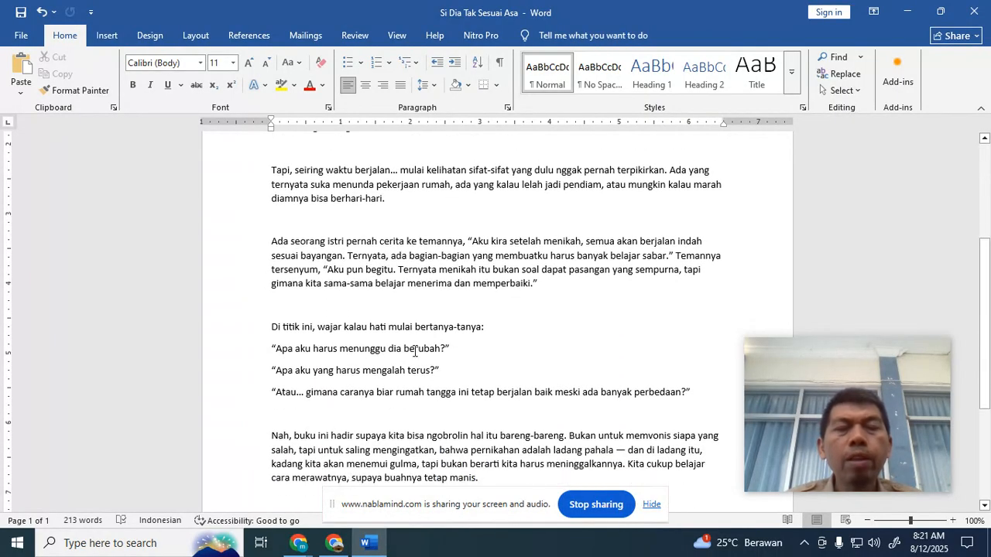
scroll(550, 363, down, 1)
scroll(442, 341, up, 1)
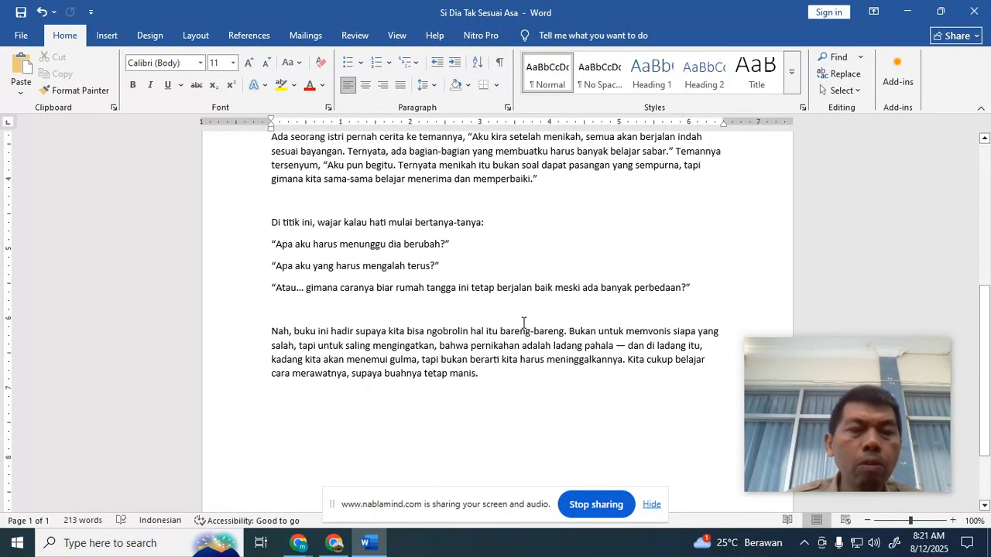
scroll(462, 367, down, 3)
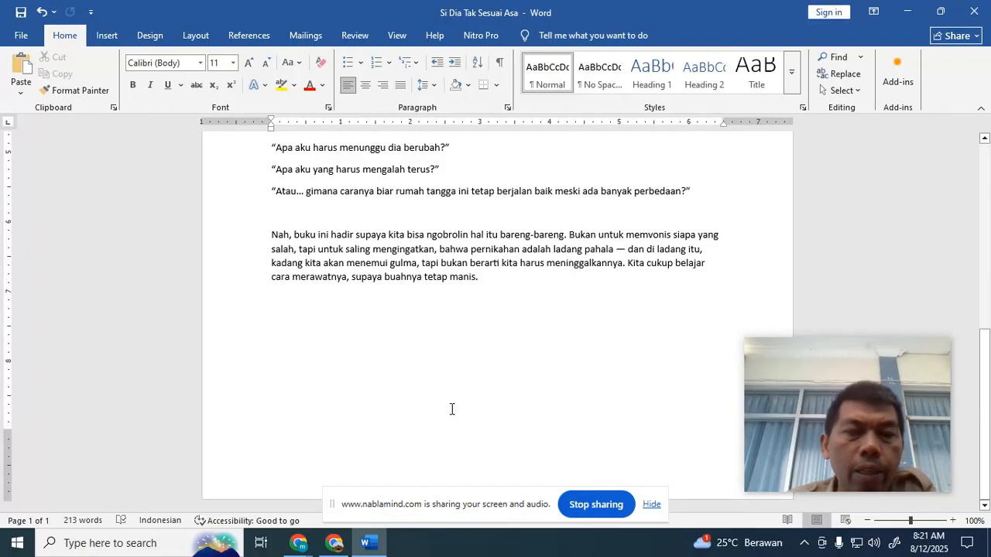
scroll(500, 329, up, 3)
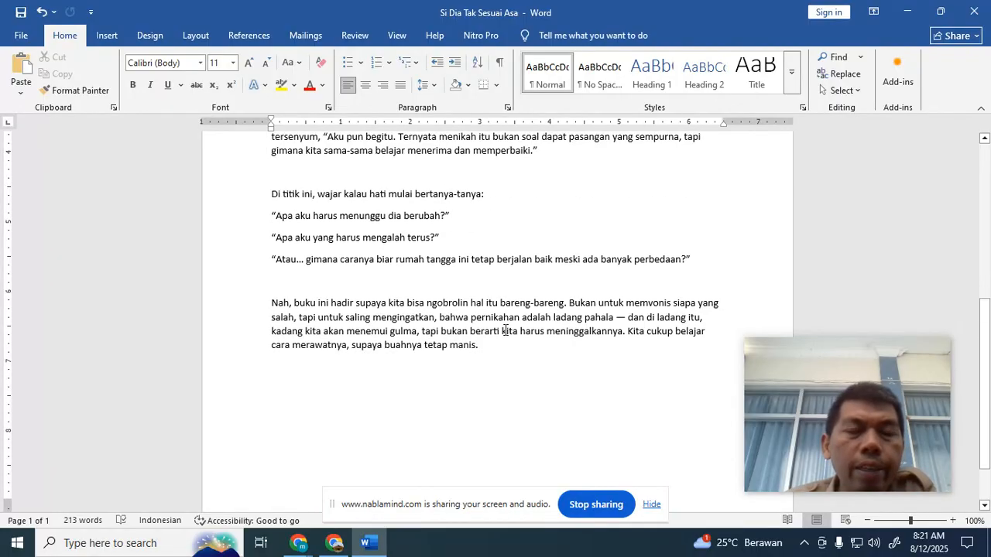
scroll(505, 329, up, 5)
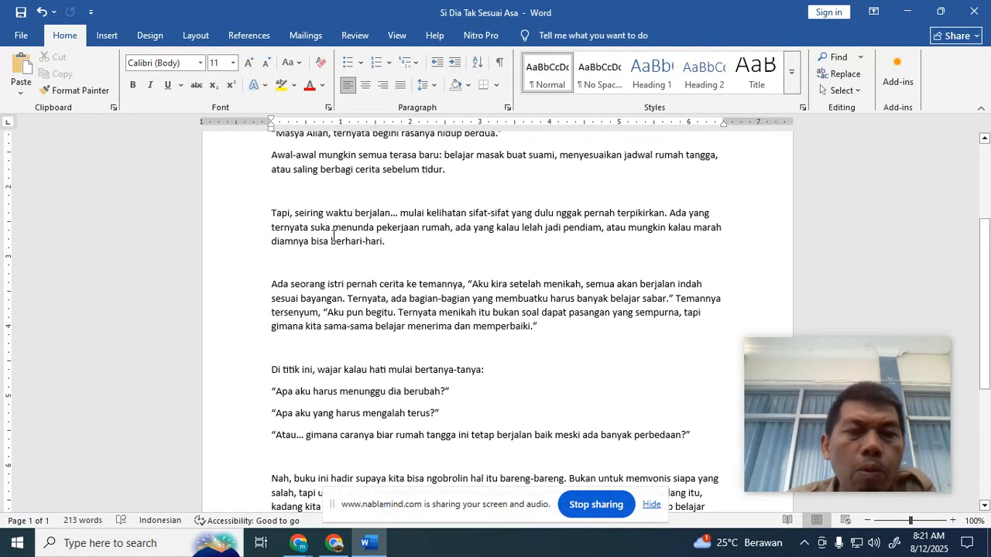
scroll(558, 281, up, 2)
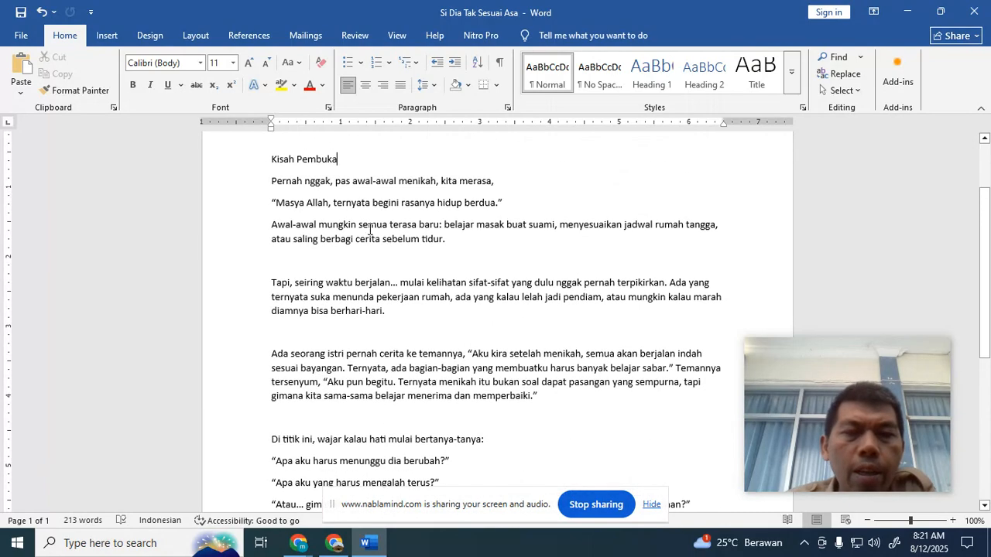
Step: Highlight the Kisah Pembuka body from "Pernah nggak" to "Apa aku harus menunggu dia berubah?" and view the rest of the page
drag(270, 184, 567, 450)
scroll(567, 450, down, 9)
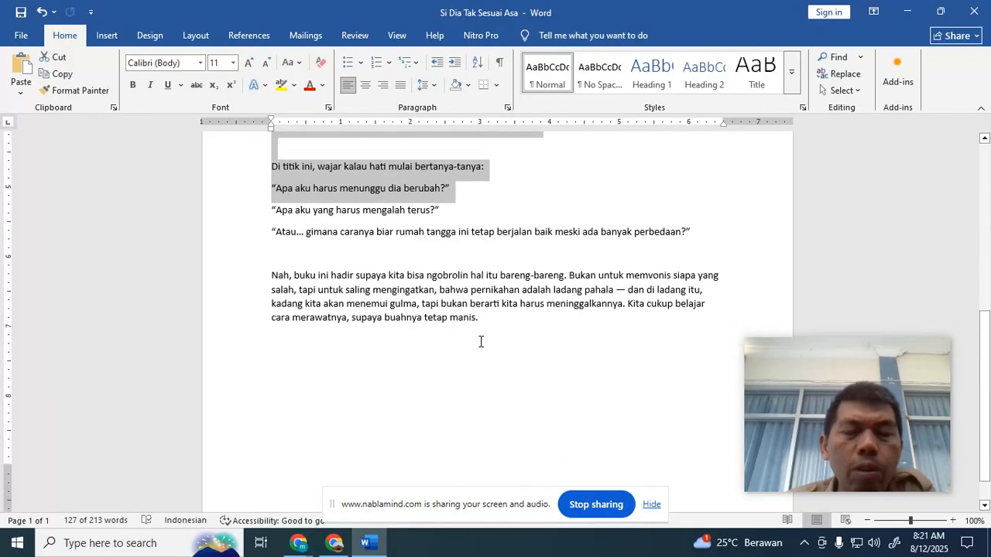
scroll(479, 337, down, 1)
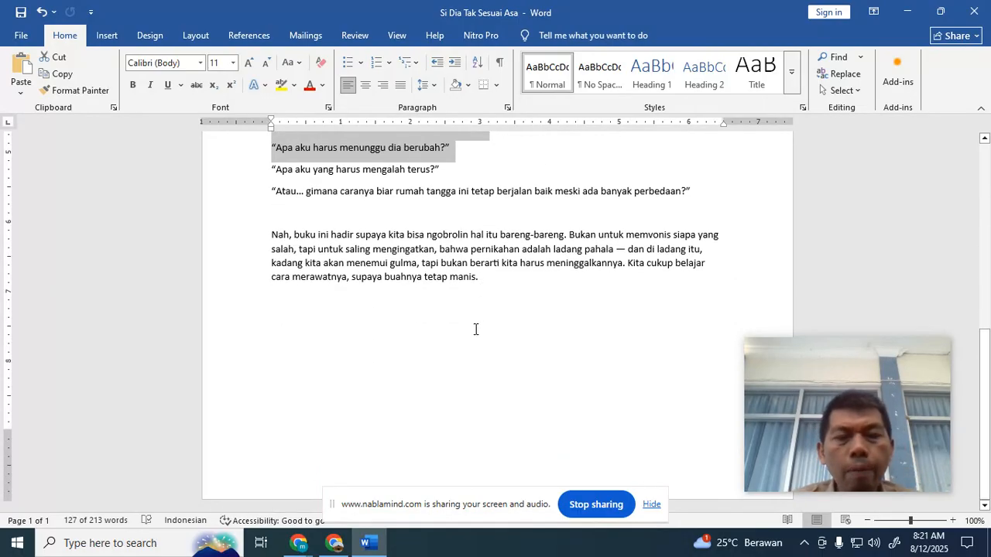
Step: Return to the ChatGPT conversation in Chrome and move on to the generated Bab 1 text
mouse_move(301, 545)
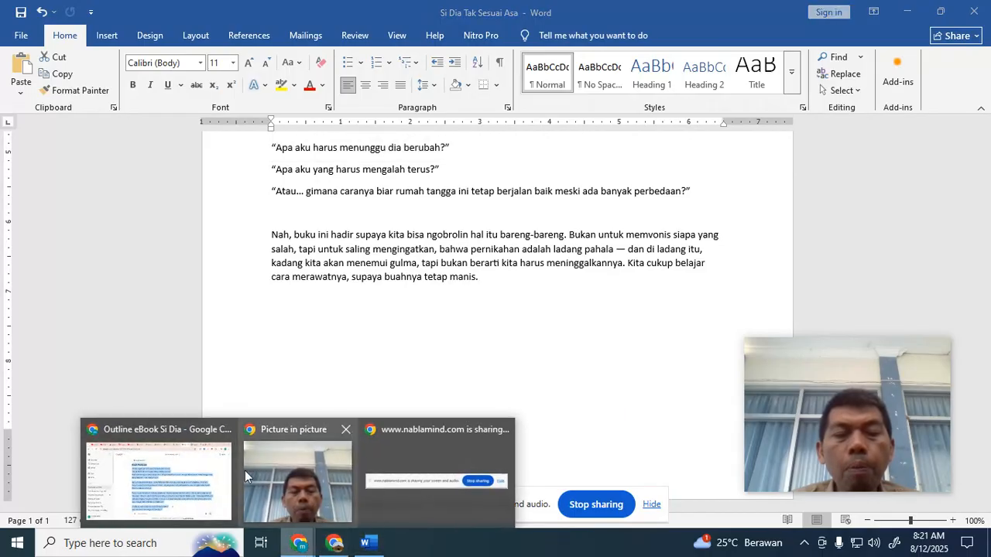
click(200, 481)
scroll(333, 464, down, 15)
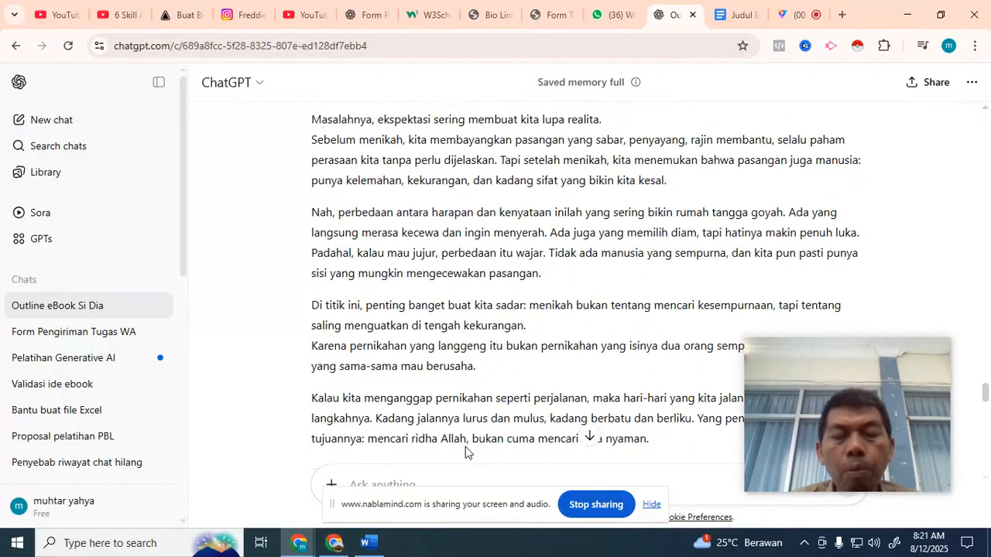
Step: Skim the generated chapter text down to the Bab 3 offer, dismiss the screen-sharing notice and review the numbered points above it
scroll(465, 455, down, 12)
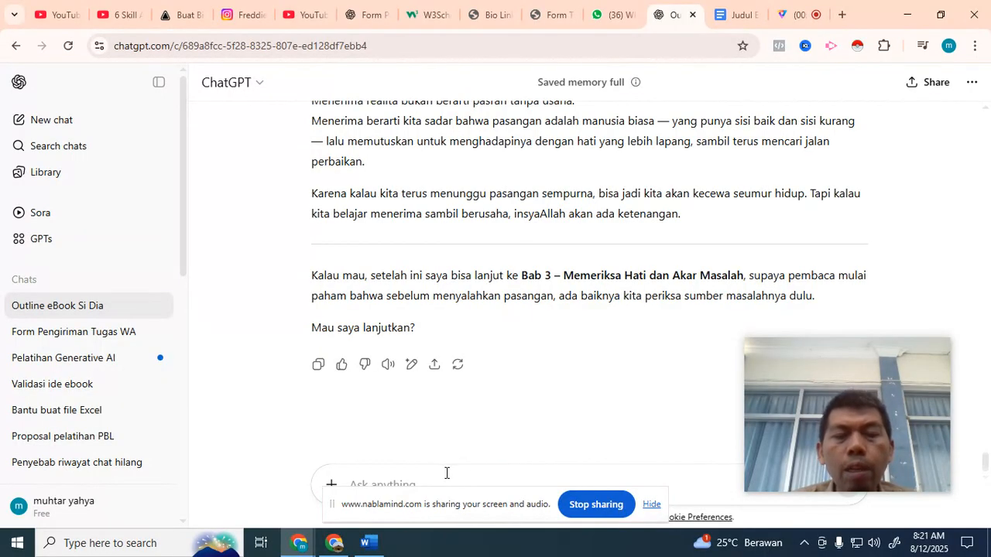
click(652, 506)
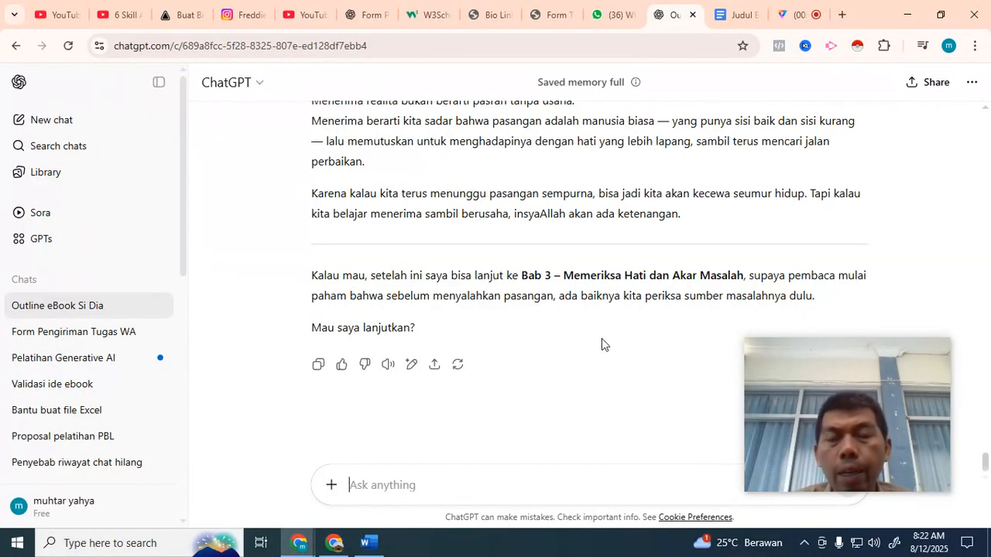
scroll(605, 392, up, 6)
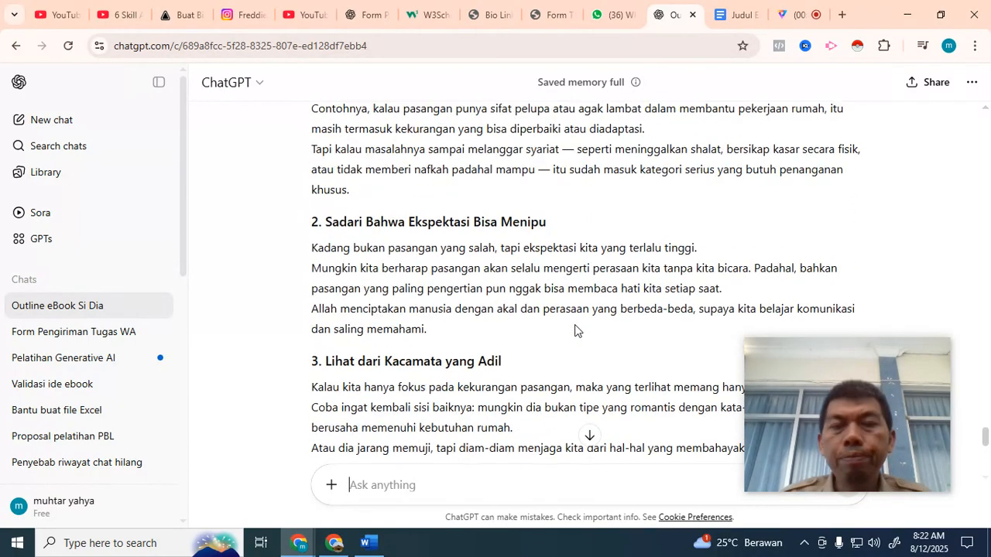
scroll(569, 321, down, 7)
scroll(551, 296, up, 6)
scroll(557, 302, up, 4)
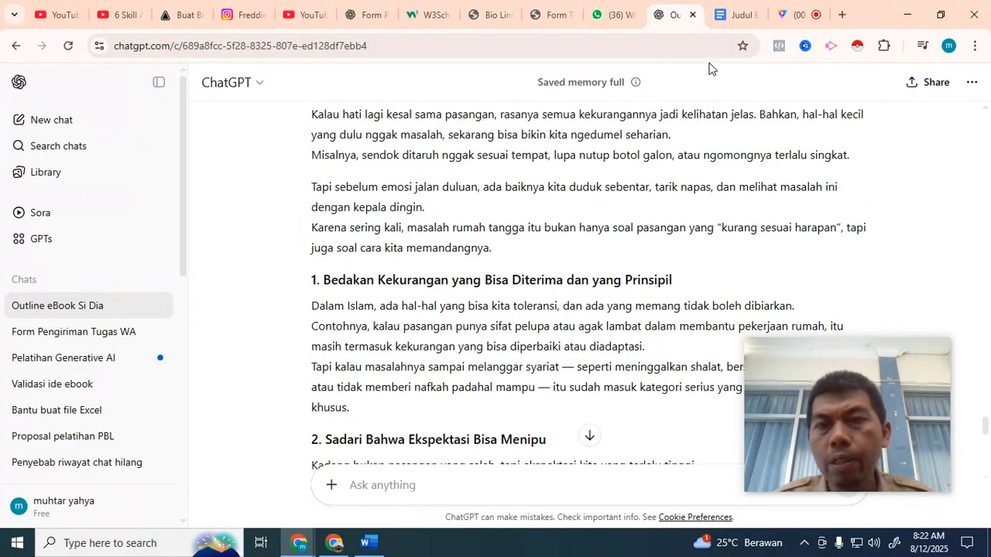
Step: Switch to the Google Docs document "Judul Ebook: SI Dia Tak Sesuai Asa" and look over its opening-story text
click(732, 22)
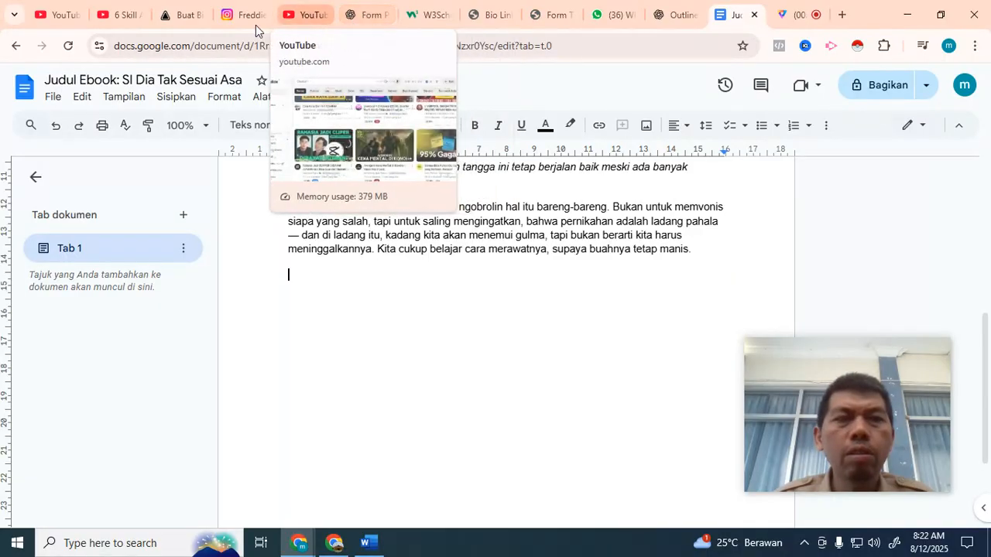
scroll(929, 201, up, 2)
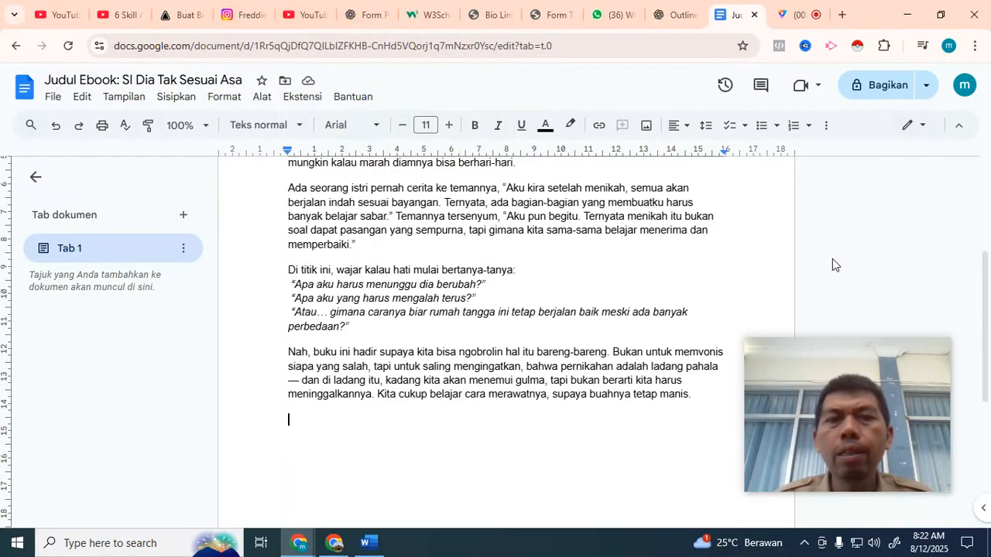
scroll(904, 264, up, 1)
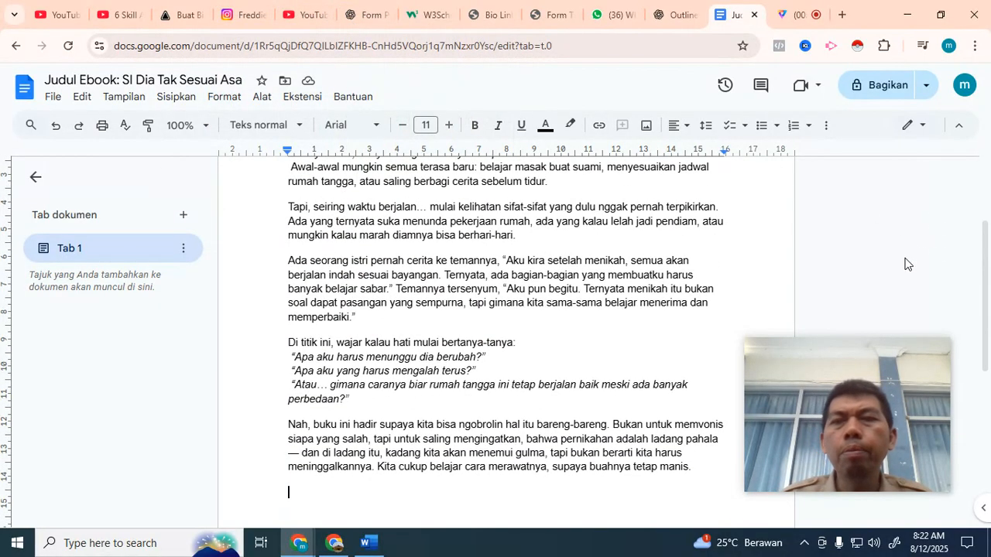
Step: Locate Docs in Google's app list from a new browser tab, then return to the e-book document and dismiss its account details
click(964, 87)
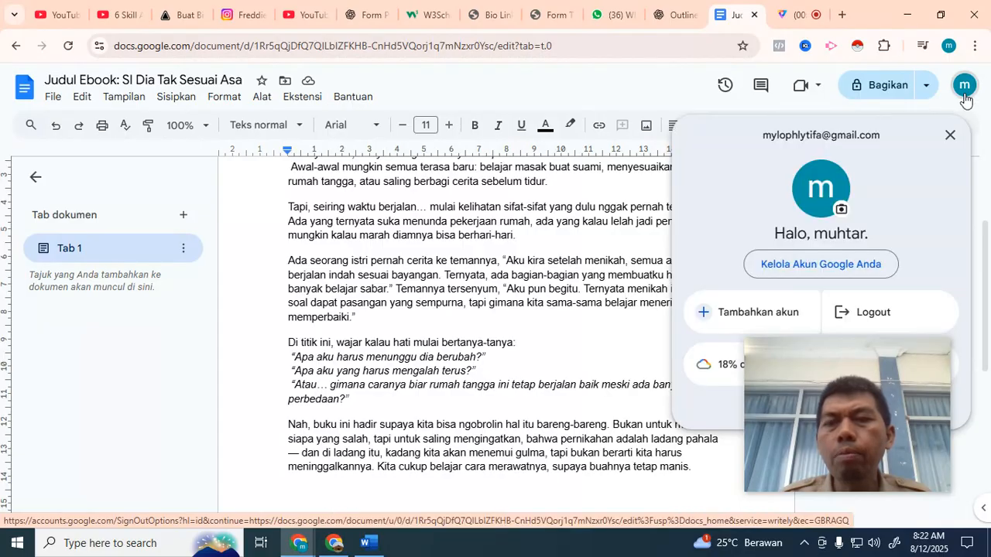
click(841, 15)
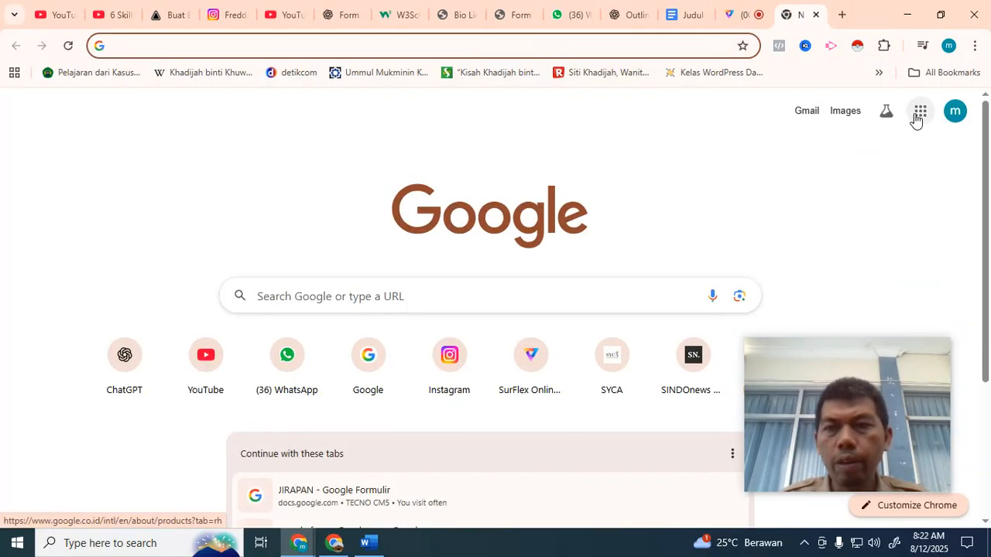
click(919, 116)
scroll(922, 214, down, 5)
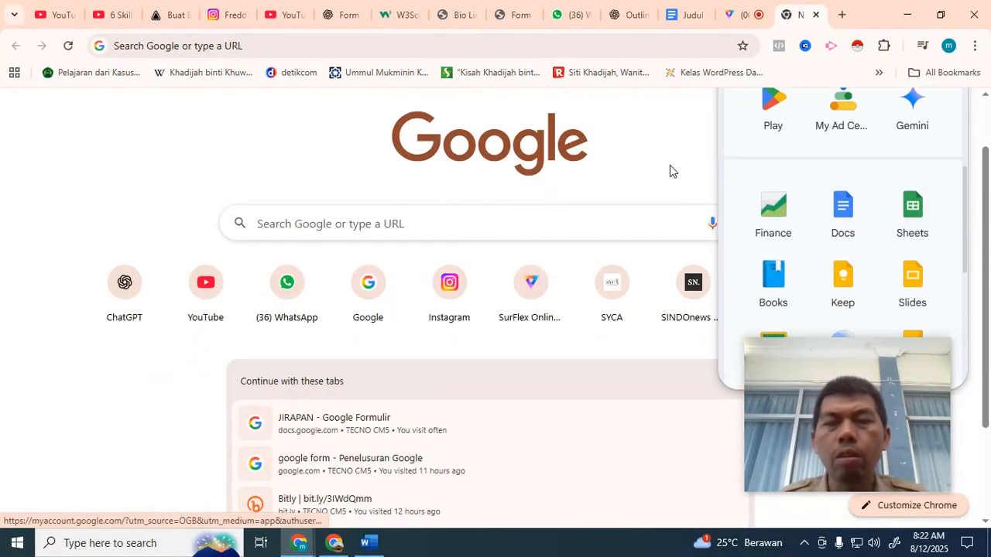
click(678, 13)
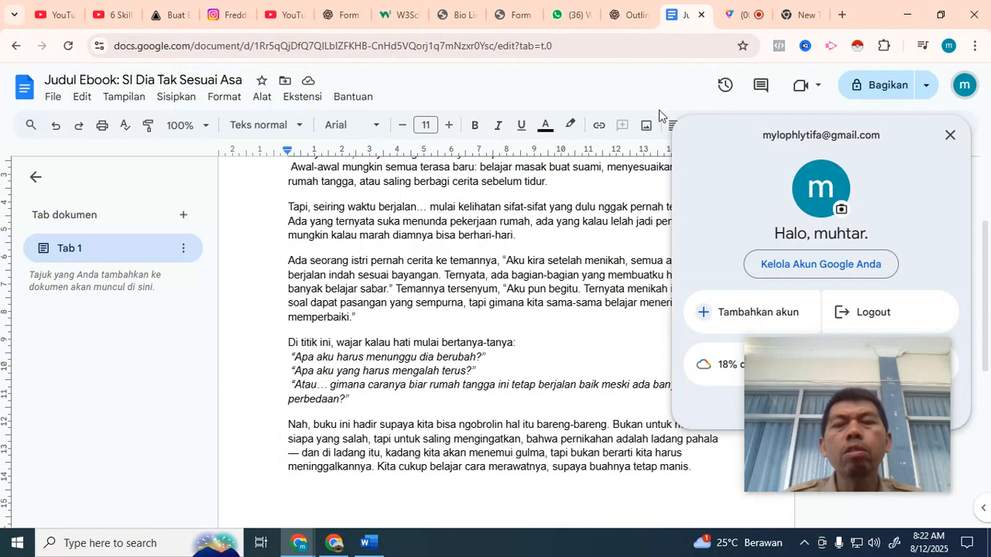
key(Escape)
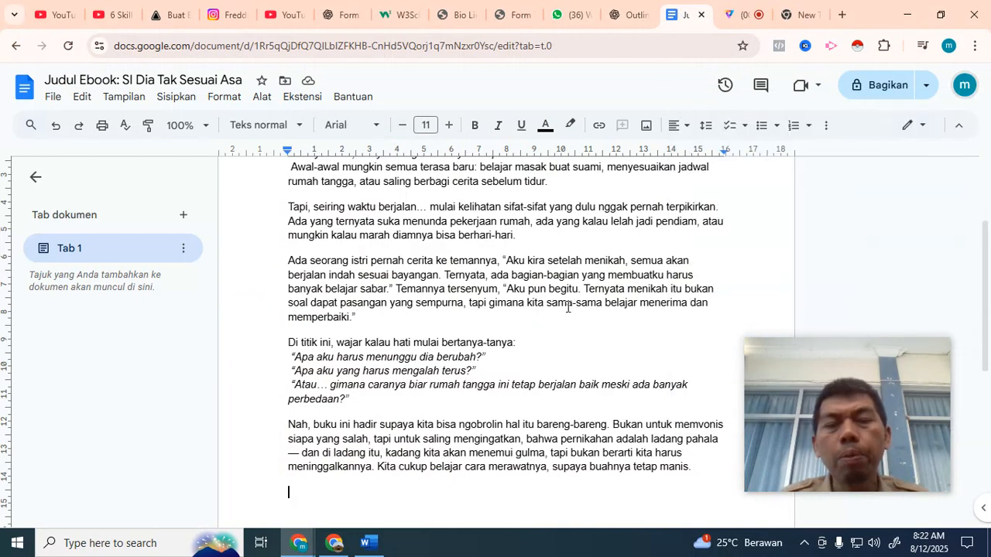
Step: Review the document's title line, body and file name, and place the cursor on the empty line below the closing paragraph
scroll(568, 307, up, 3)
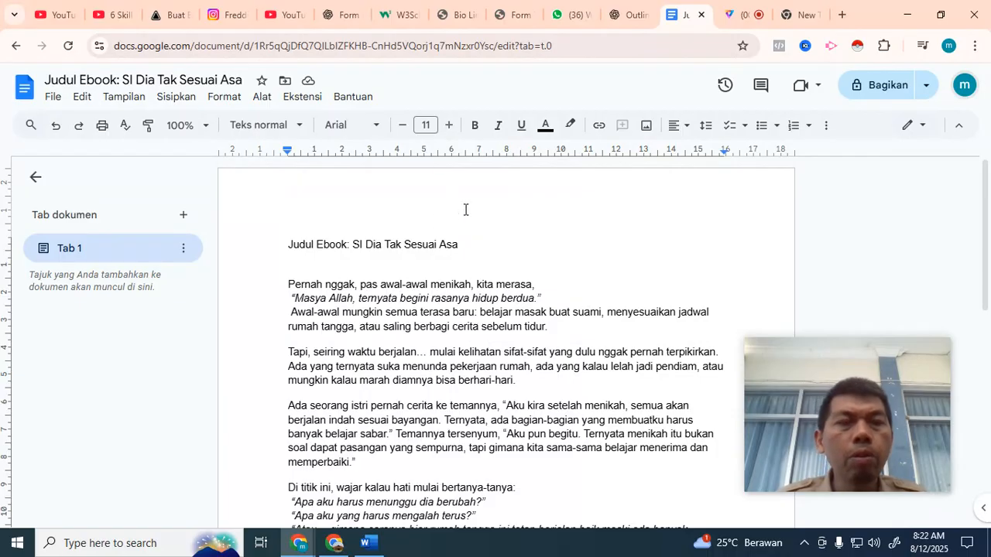
click(313, 265)
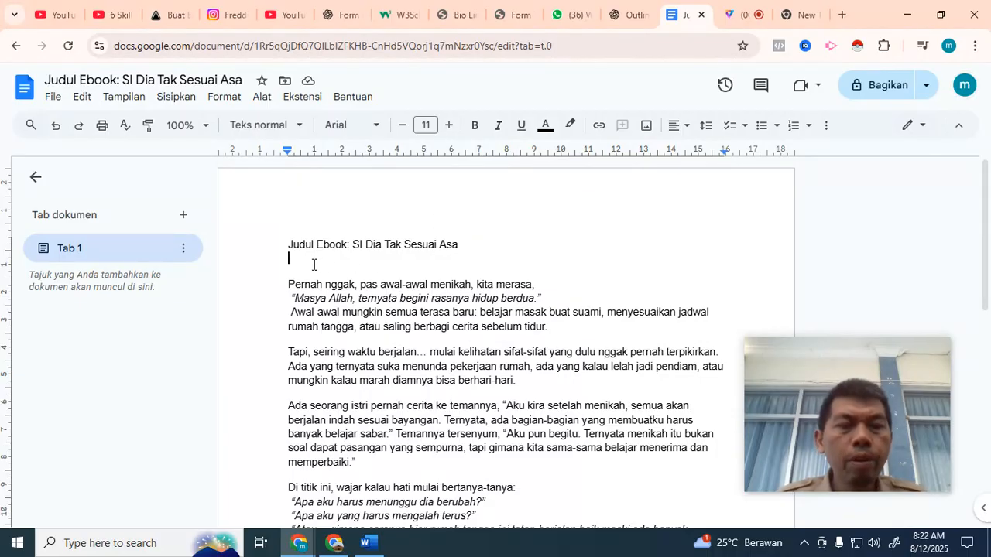
click(397, 248)
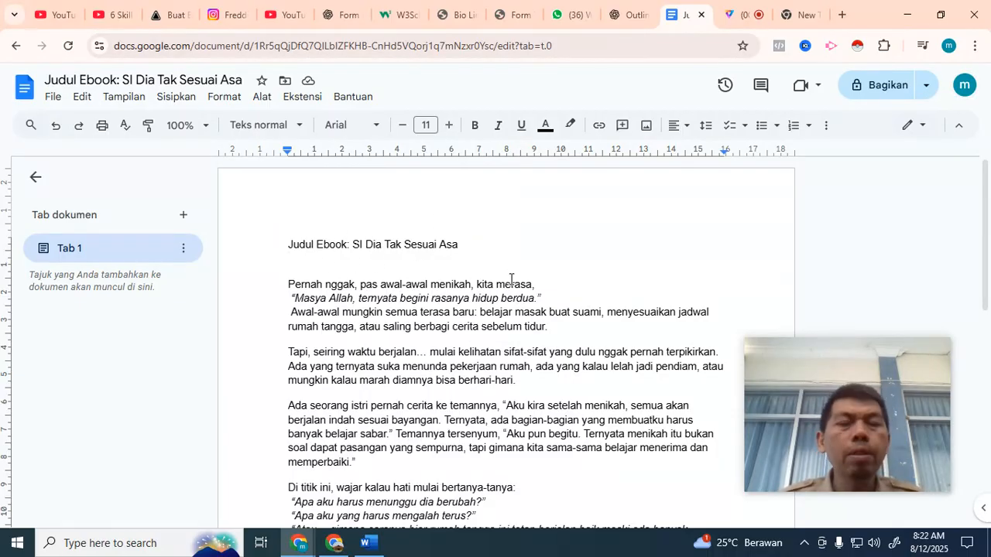
scroll(511, 281, down, 5)
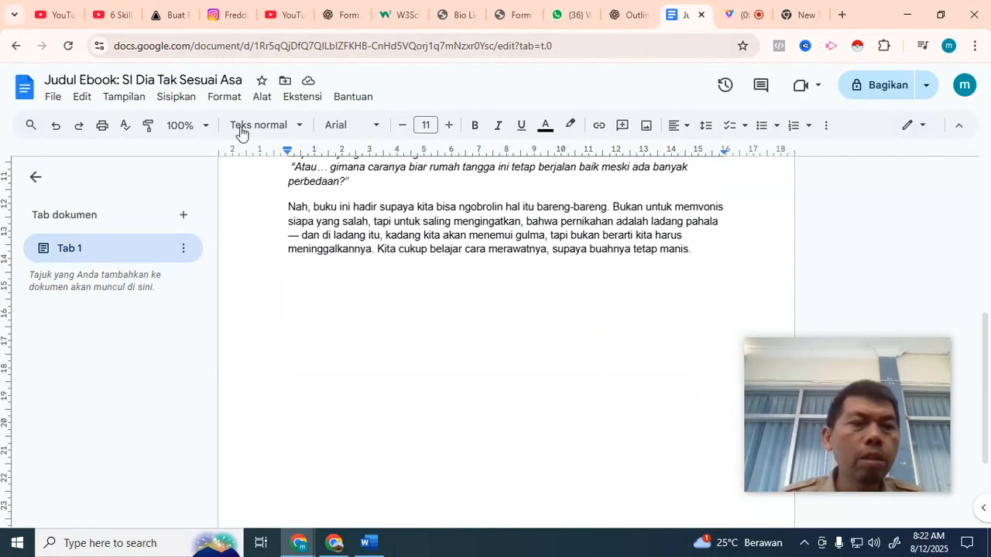
click(195, 80)
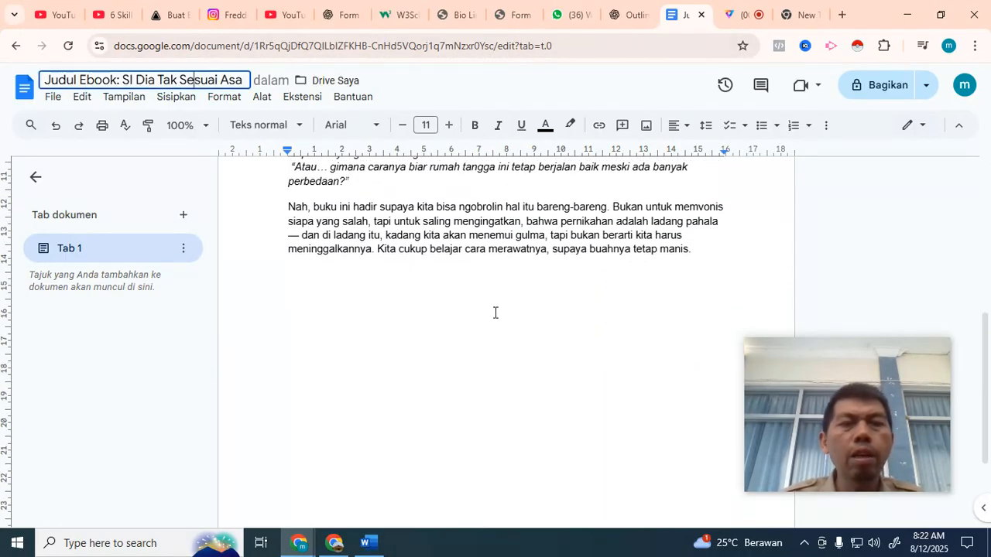
click(530, 361)
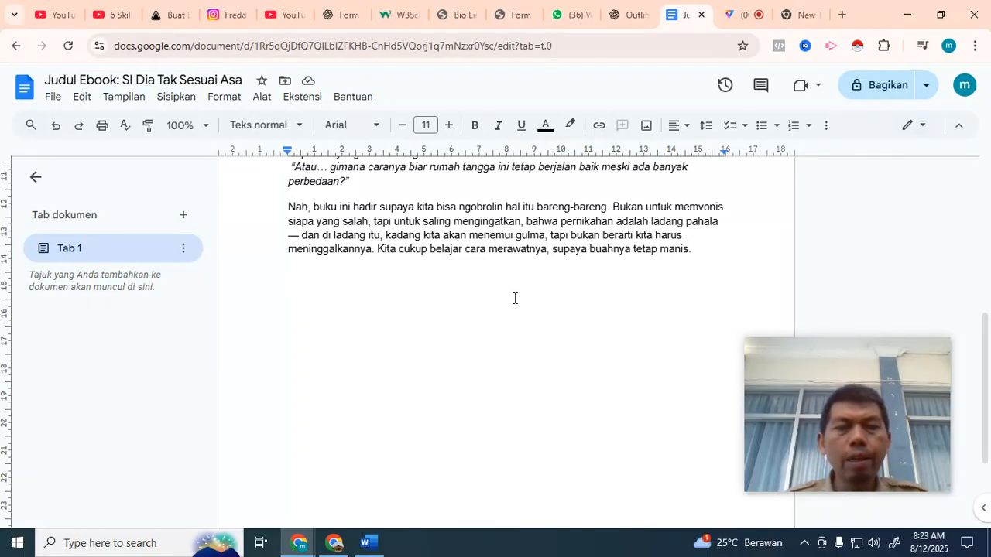
scroll(569, 337, up, 3)
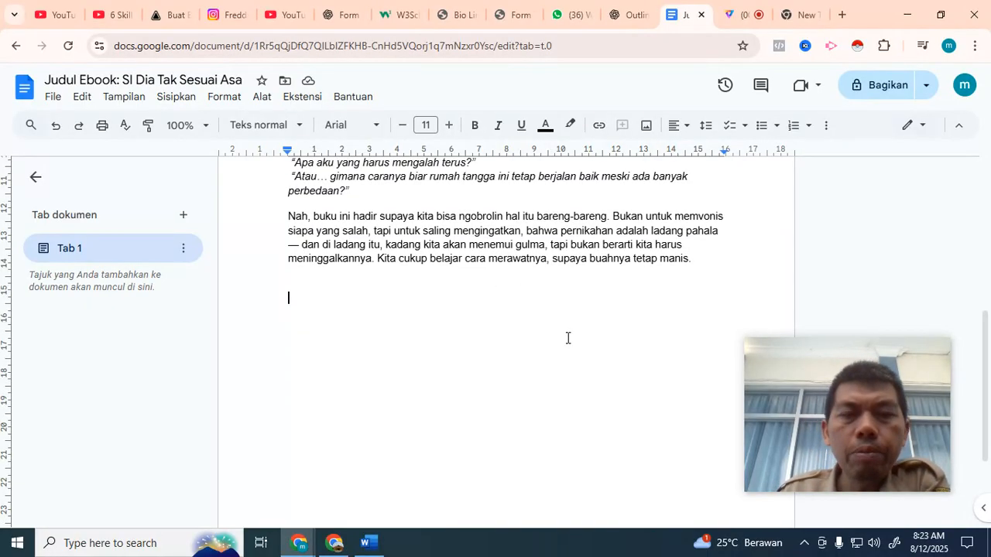
scroll(572, 333, up, 1)
scroll(581, 329, down, 3)
scroll(581, 329, up, 1)
scroll(571, 324, up, 1)
scroll(564, 320, up, 2)
scroll(542, 313, down, 4)
scroll(529, 308, down, 2)
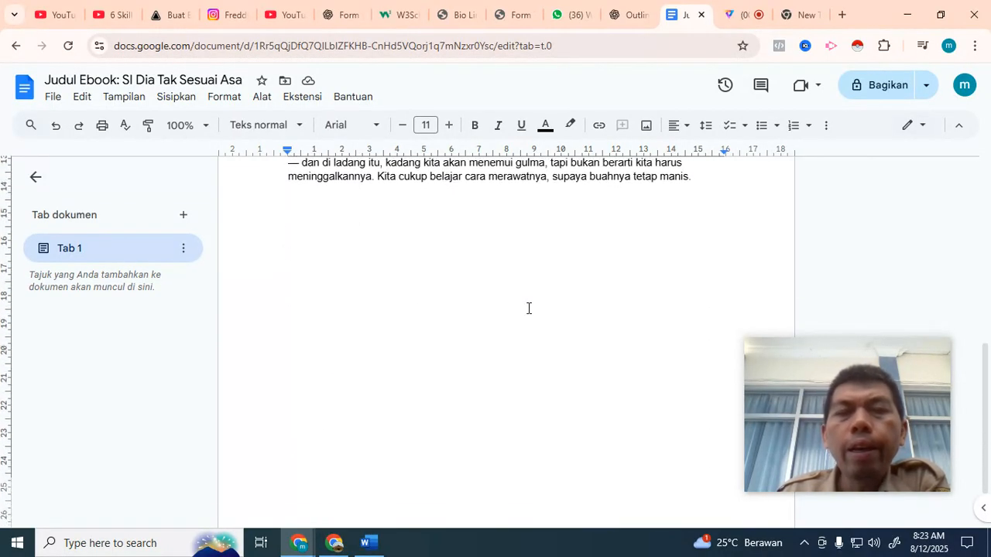
scroll(529, 308, up, 2)
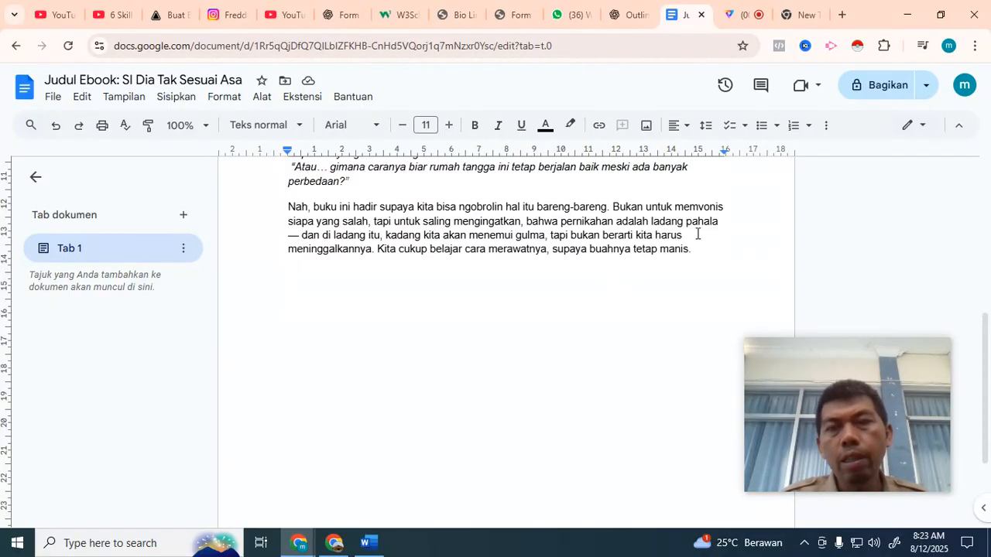
click(742, 16)
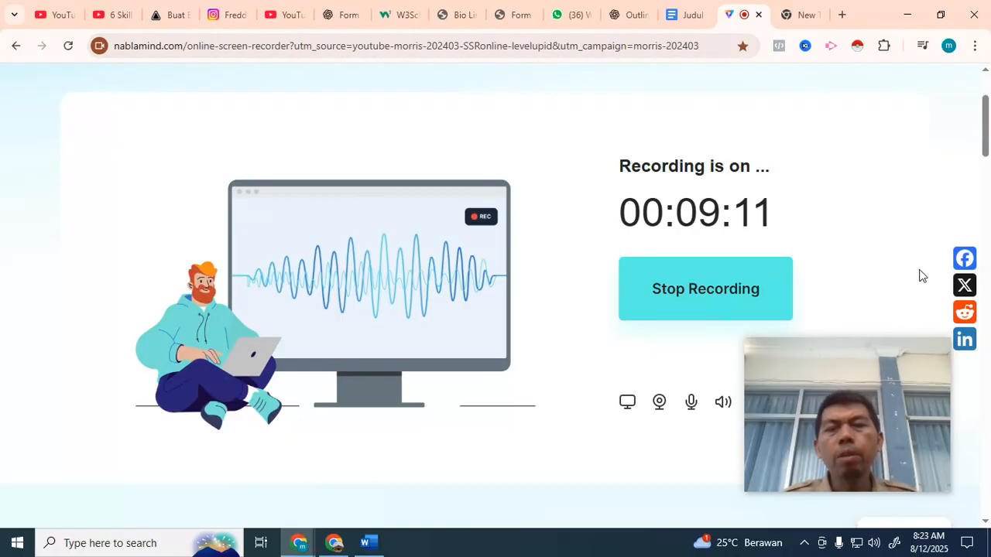